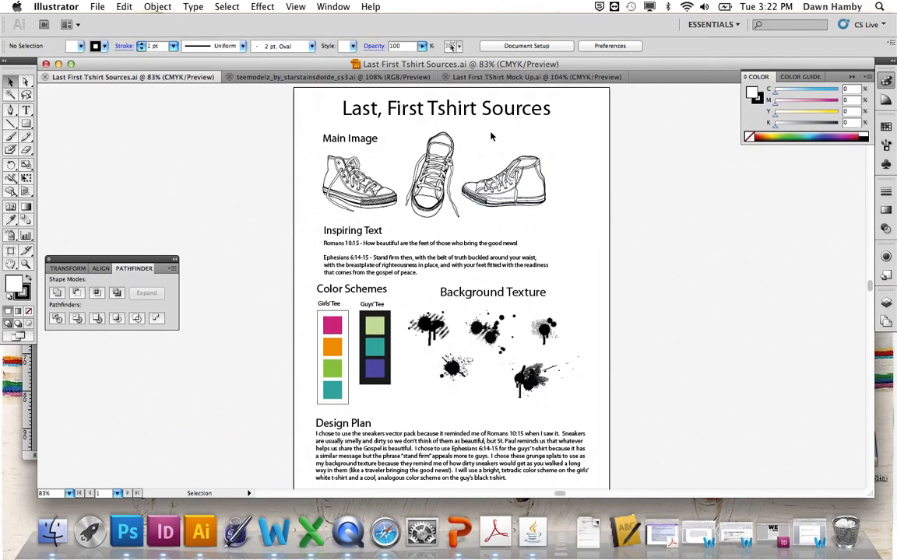
# Step: View the finished T-shirt mock-up document and the T-shirt model template document, and clear the template's selection
pyautogui.click(483, 81)
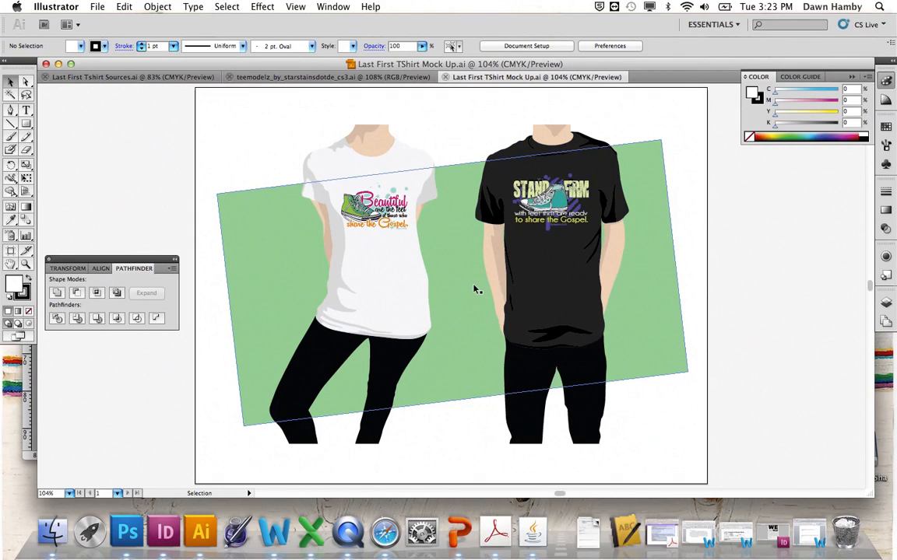
pyautogui.click(283, 78)
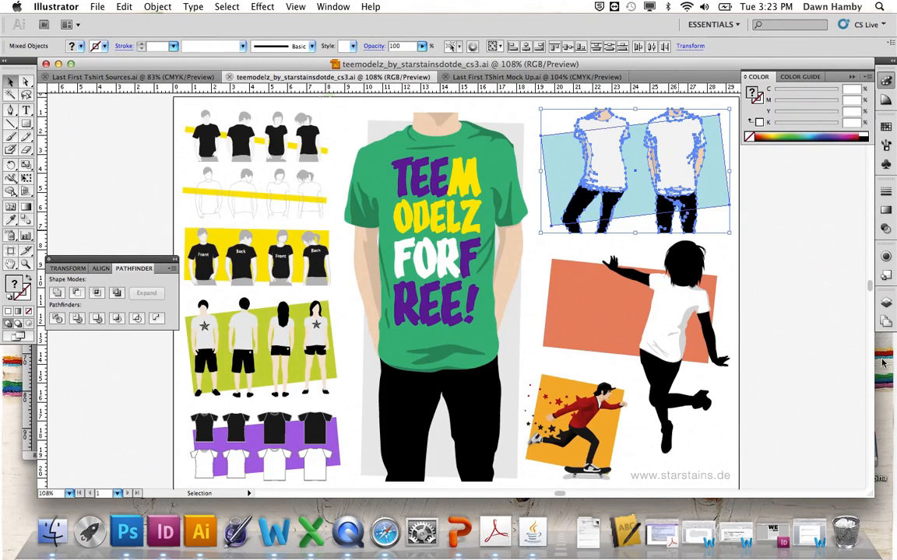
pyautogui.click(725, 268)
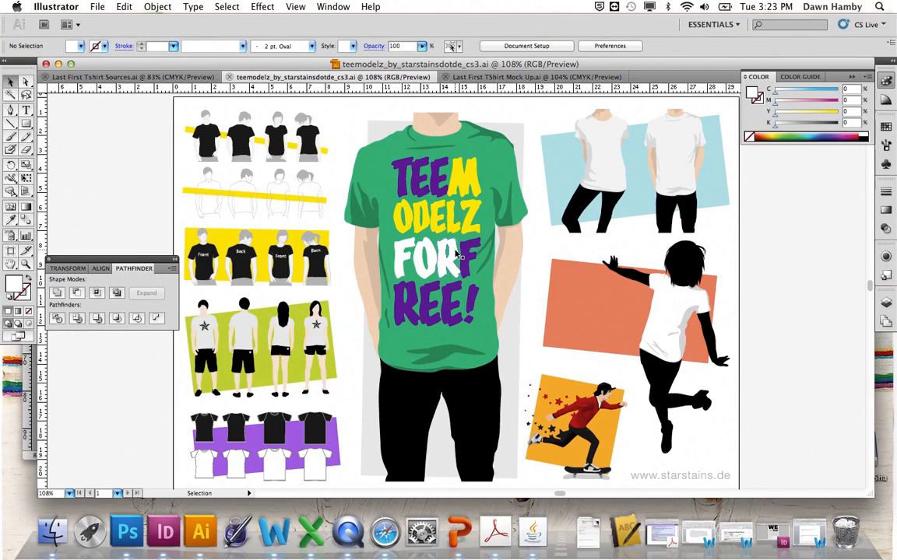
# Step: Create a landscape Letter document named "Last First 9.2 Tshirt MockUps"
pyautogui.click(97, 7)
pyautogui.click(109, 21)
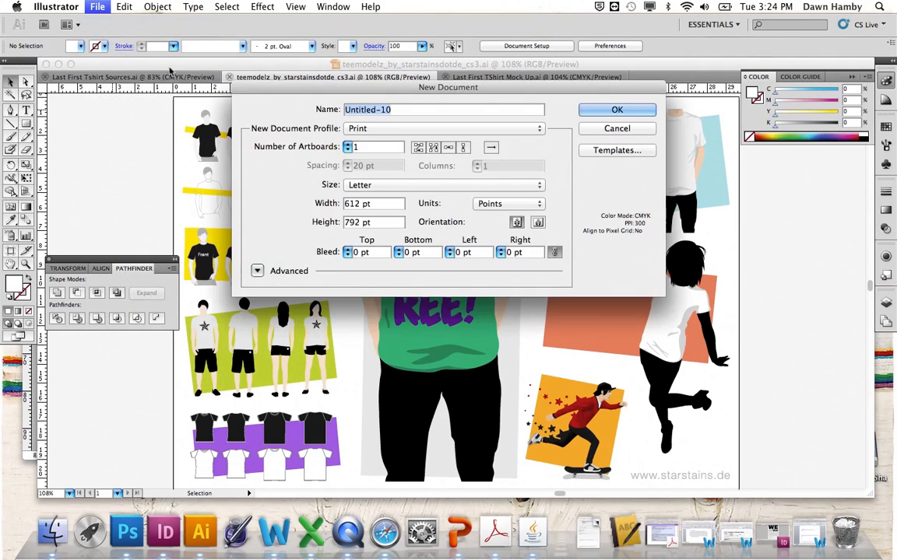
pyautogui.write('Last Fir')
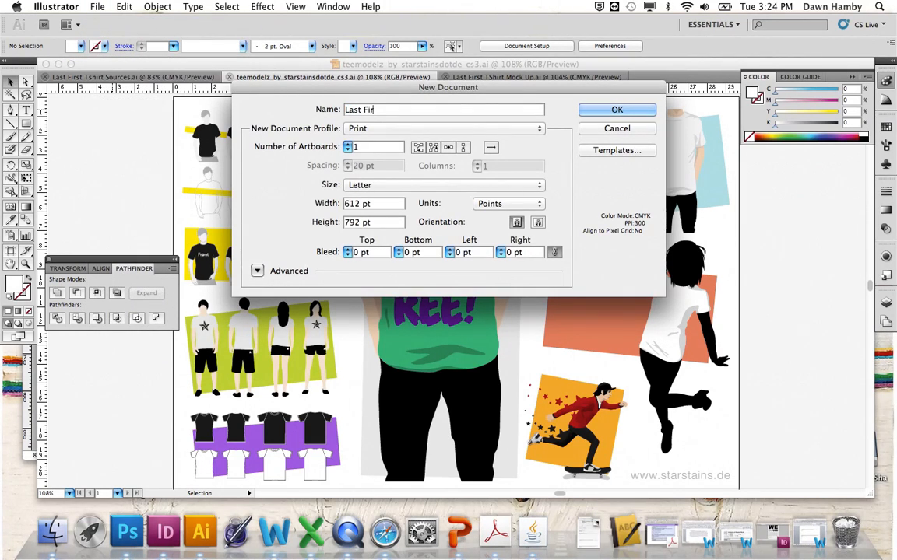
pyautogui.write('st 9.2 Tshirt MockUps')
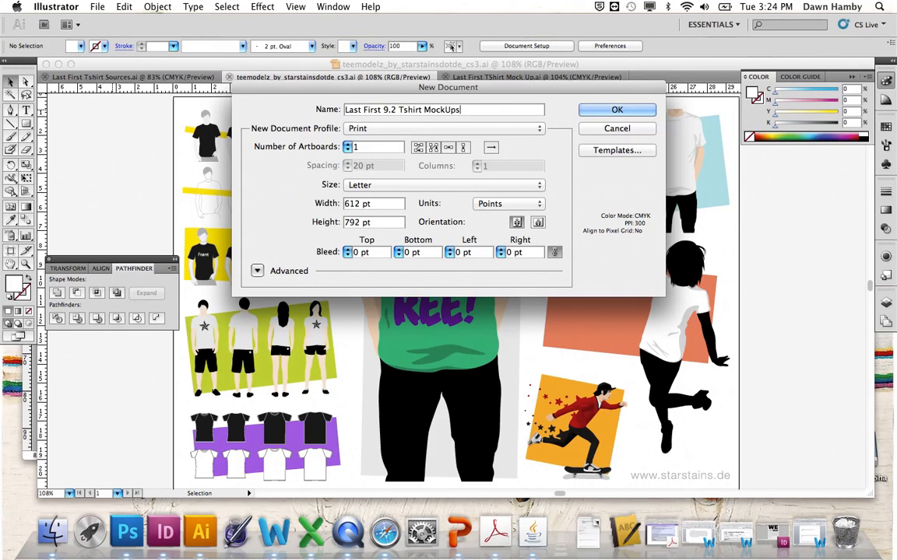
pyautogui.click(537, 223)
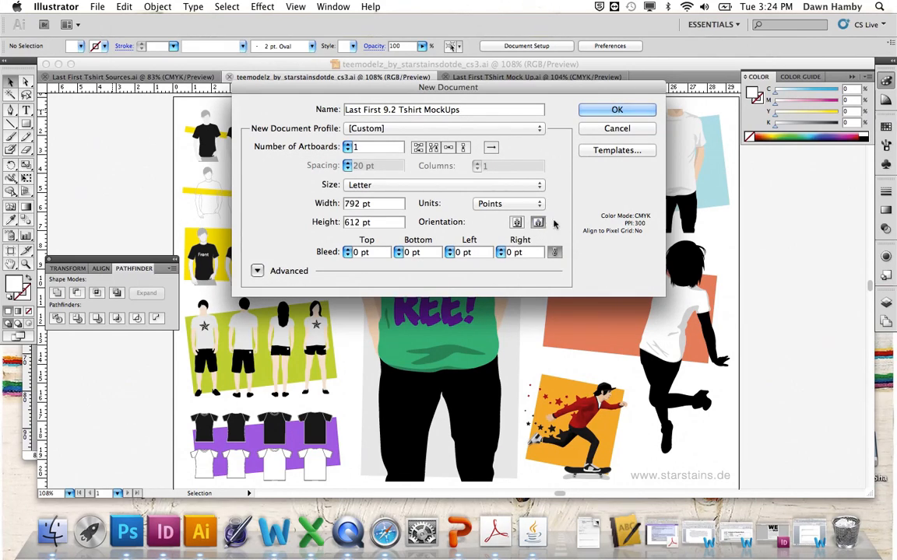
pyautogui.click(627, 113)
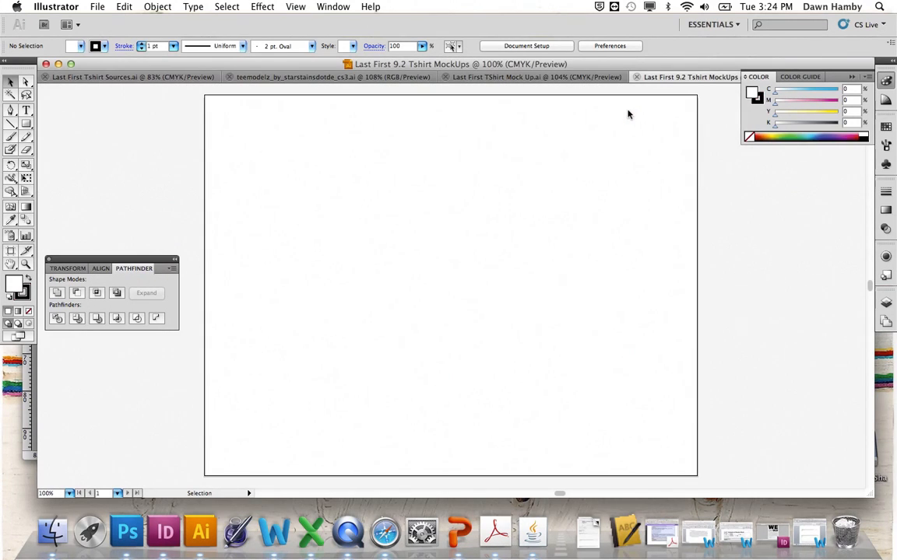
# Step: Copy the pair of white-shirt models with their light blue background from the teemodelz template into the new mock-up document
pyautogui.click(260, 77)
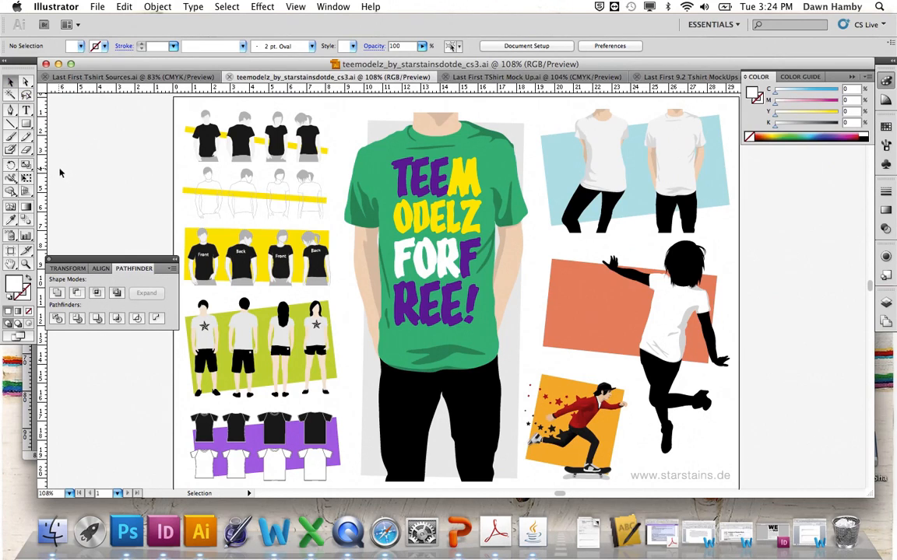
pyautogui.moveTo(536, 105); pyautogui.dragTo(735, 232)
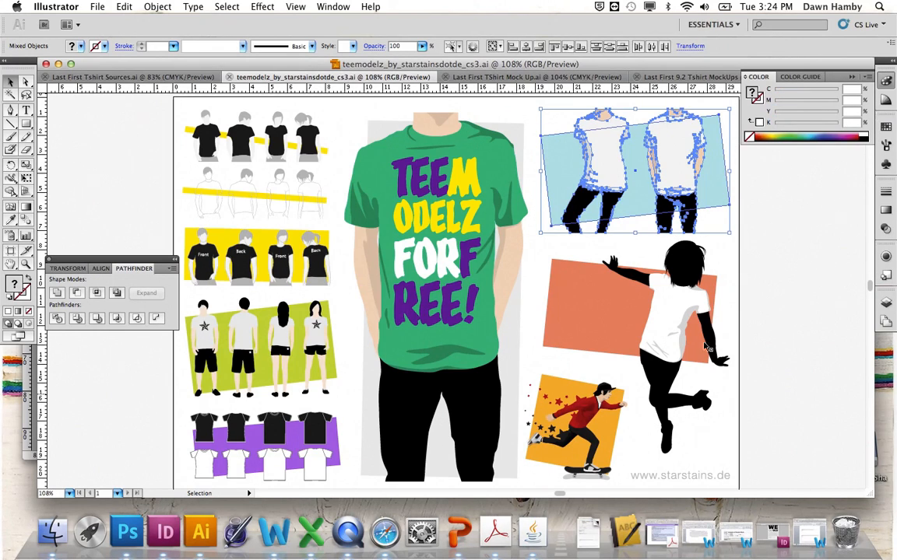
pyautogui.click(123, 7)
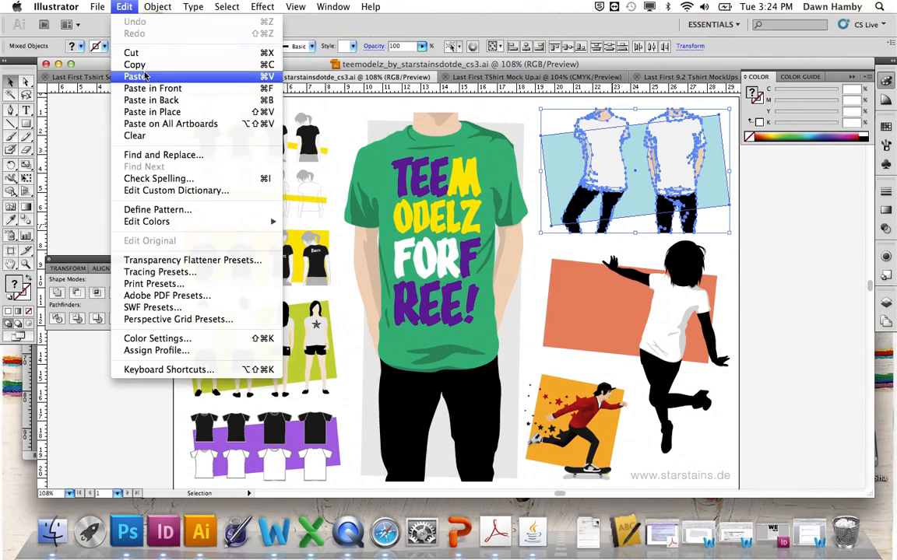
pyautogui.click(139, 65)
pyautogui.click(706, 78)
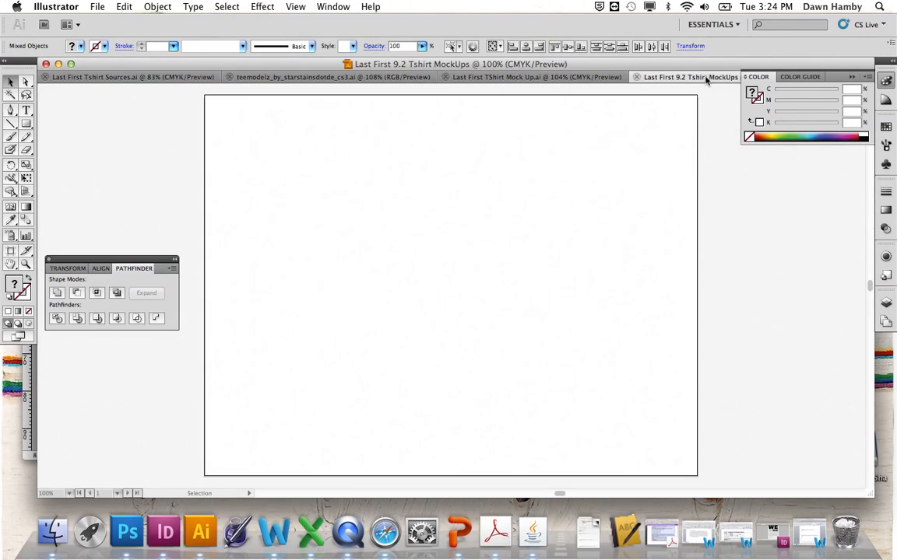
pyautogui.click(124, 7)
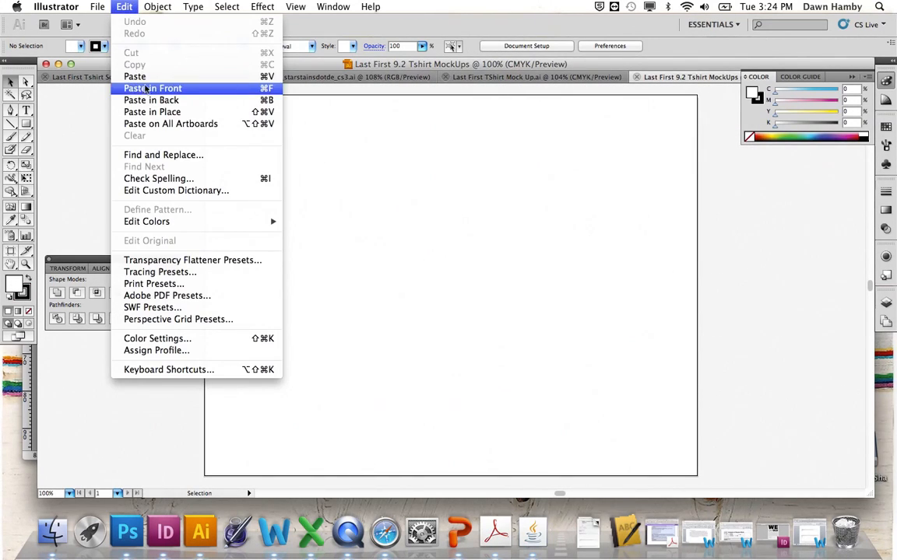
pyautogui.click(141, 77)
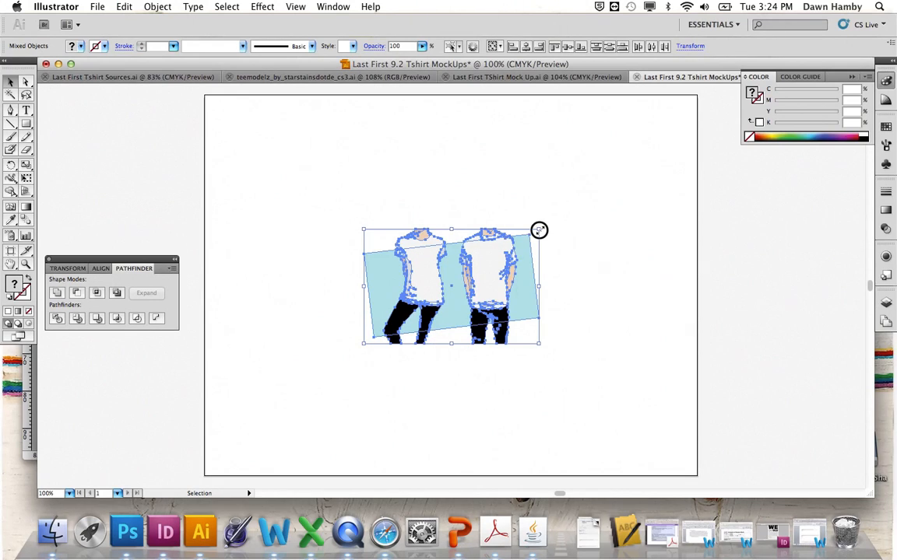
# Step: Try enlarging the pasted models from opposite corners, including a stretch without constrained proportions
pyautogui.moveTo(539, 231); pyautogui.dragTo(711, 137)
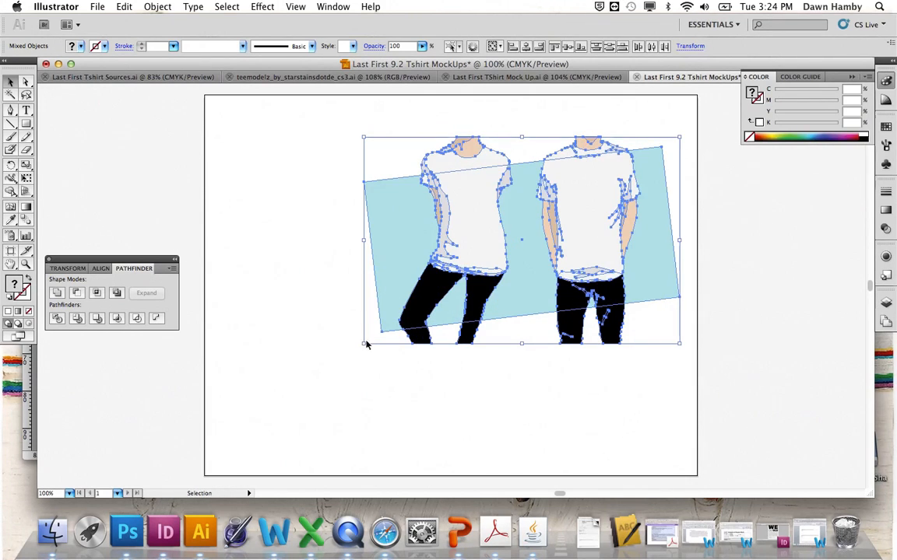
pyautogui.moveTo(363, 343); pyautogui.dragTo(427, 434)
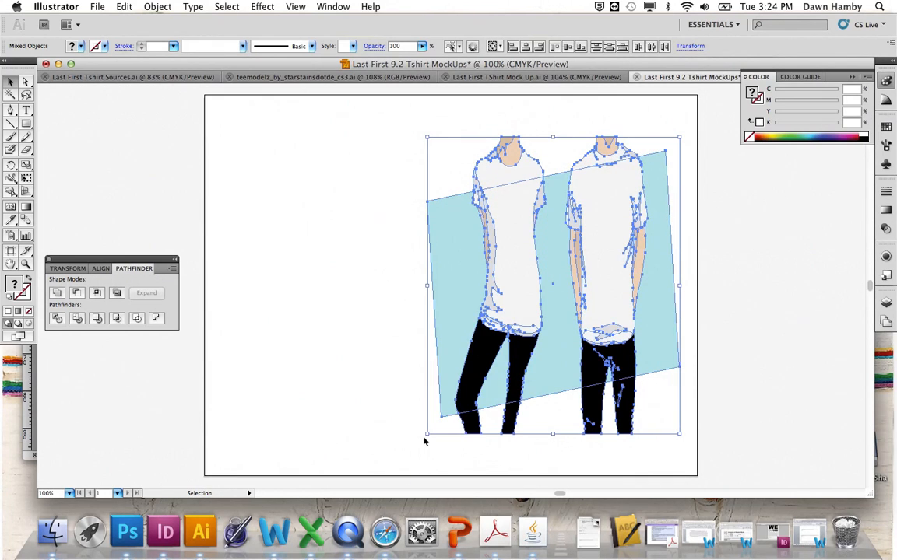
pyautogui.moveTo(427, 435); pyautogui.dragTo(375, 371)
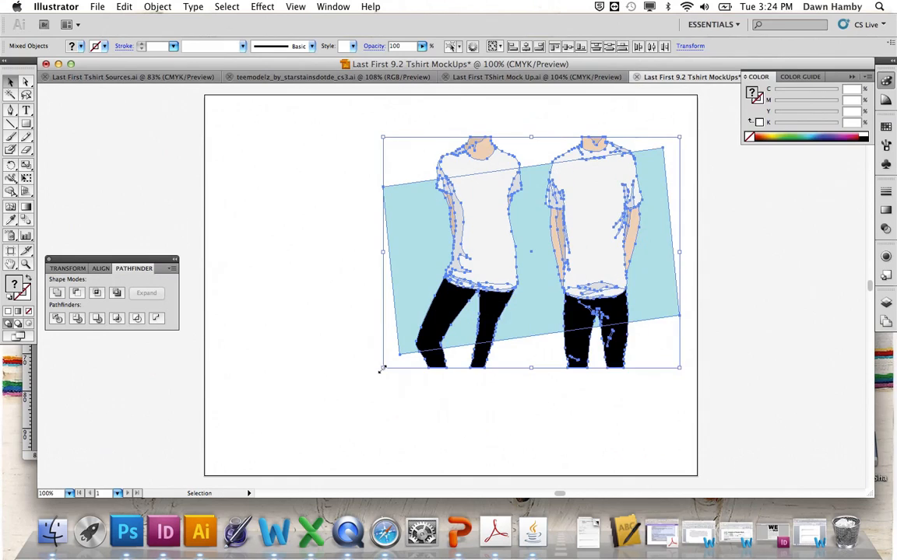
pyautogui.press('a')
pyautogui.press('v')
pyautogui.click(125, 7)
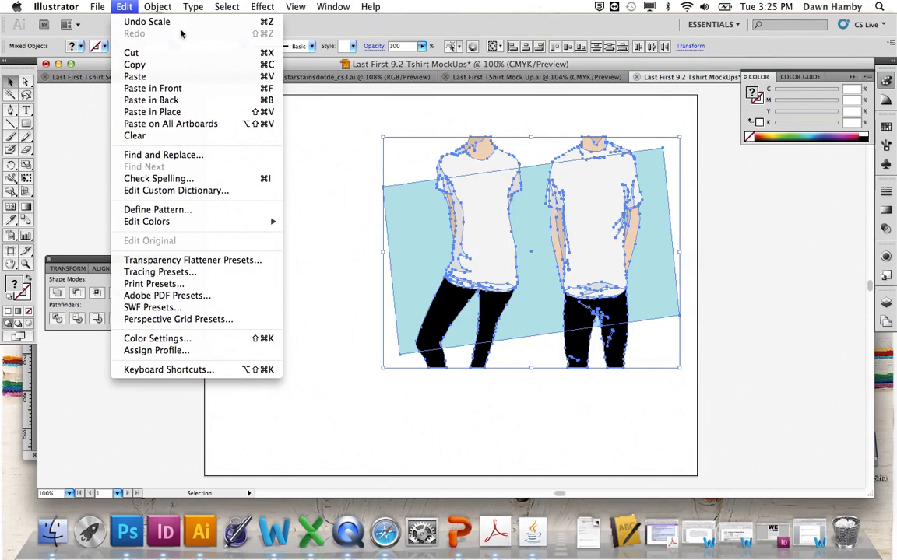
pyautogui.click(104, 426)
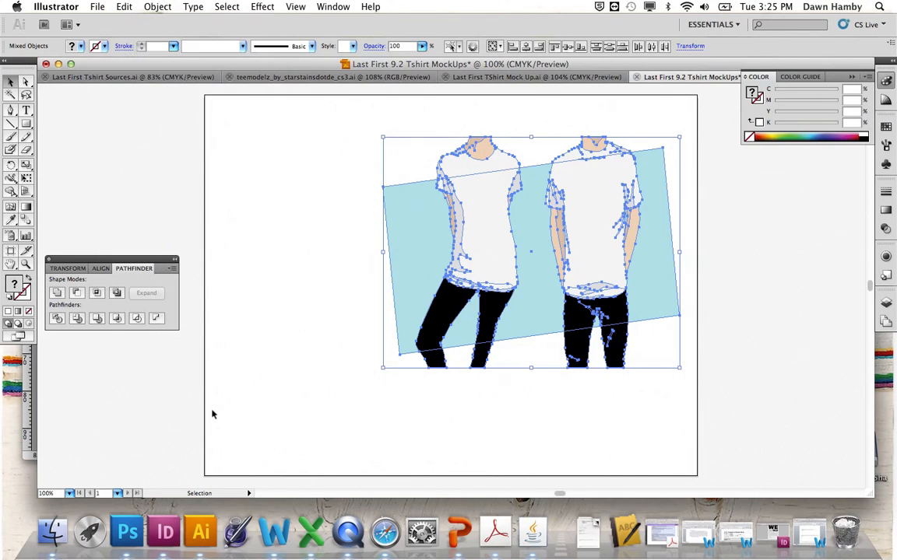
# Step: Undo the scaling operations on the pasted models
pyautogui.press('super+z')
pyautogui.press('super+z')
pyautogui.press('super+z')
pyautogui.press('super+z')
pyautogui.press('super+z')
pyautogui.press('super+z')
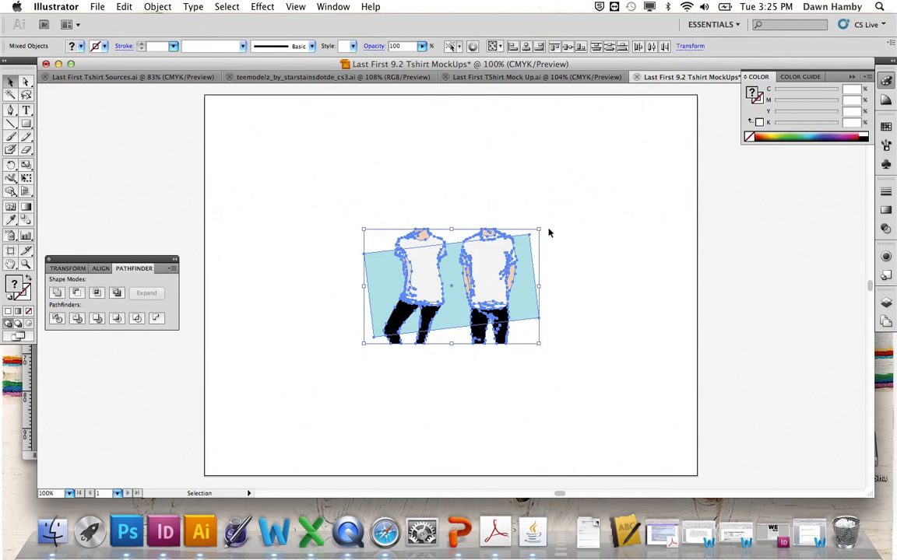
# Step: Scale the pasted models proportionally from opposite corners to about 737 pt wide, nearly filling the artboard, and deselect them
pyautogui.moveTo(539, 230); pyautogui.dragTo(684, 130)
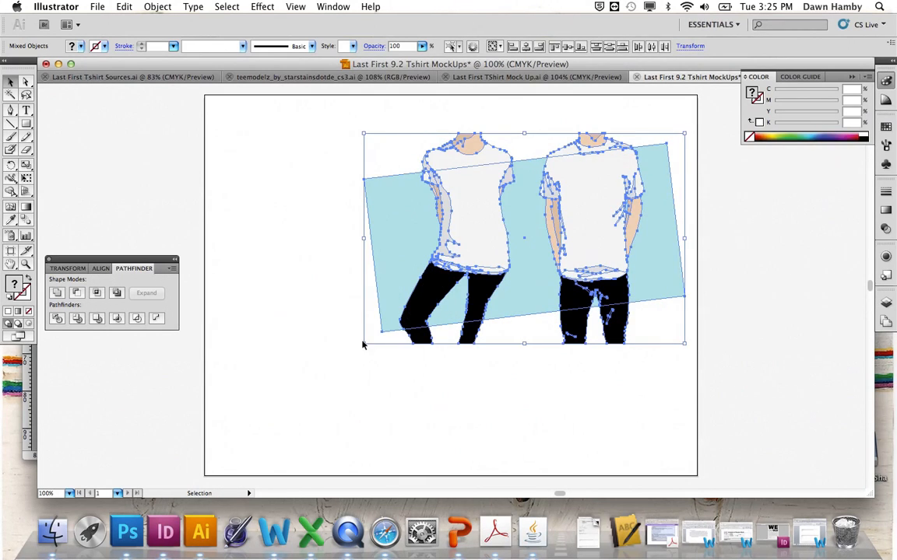
pyautogui.moveTo(364, 345); pyautogui.dragTo(227, 450)
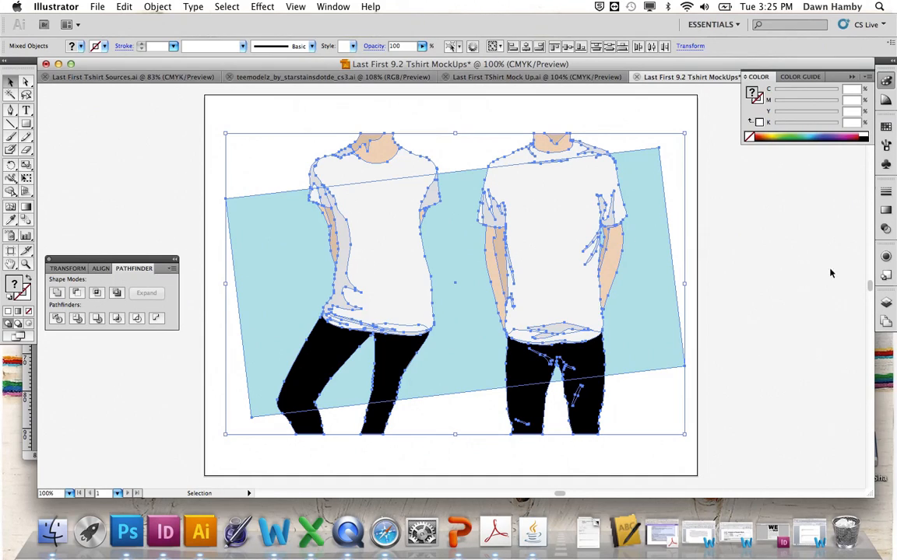
pyautogui.click(739, 225)
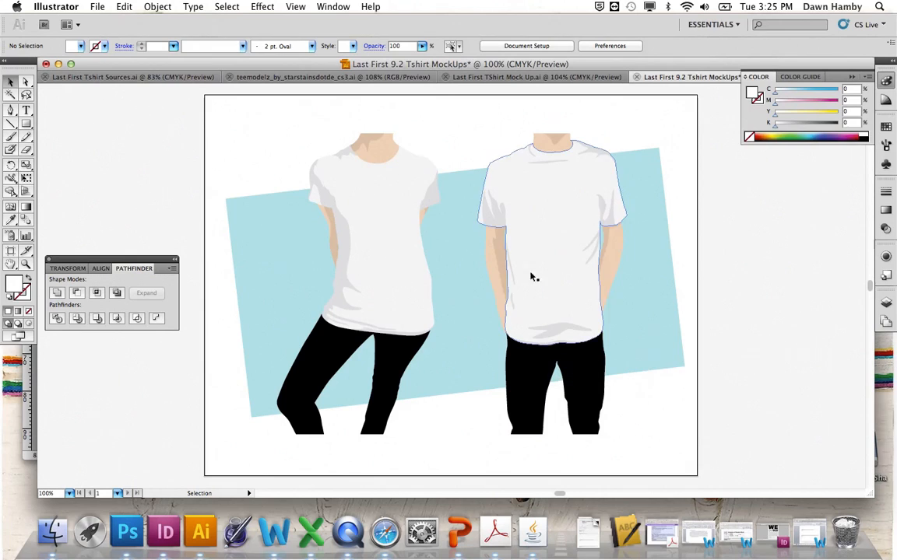
# Step: Select only the male model's T-shirt shape with Direct Selection and fill it with the yellow swatch (C 20, Y 100)
pyautogui.click(26, 82)
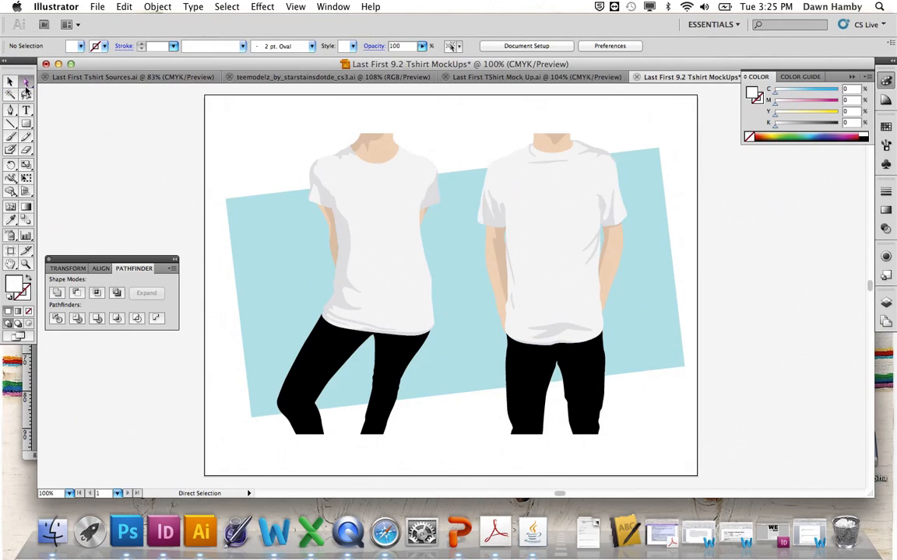
pyautogui.click(559, 259)
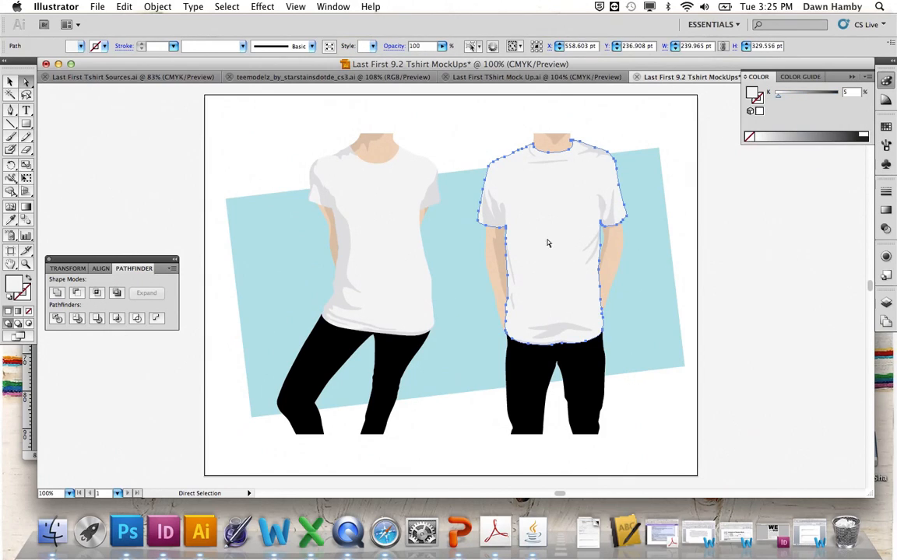
pyautogui.click(493, 201)
pyautogui.click(542, 219)
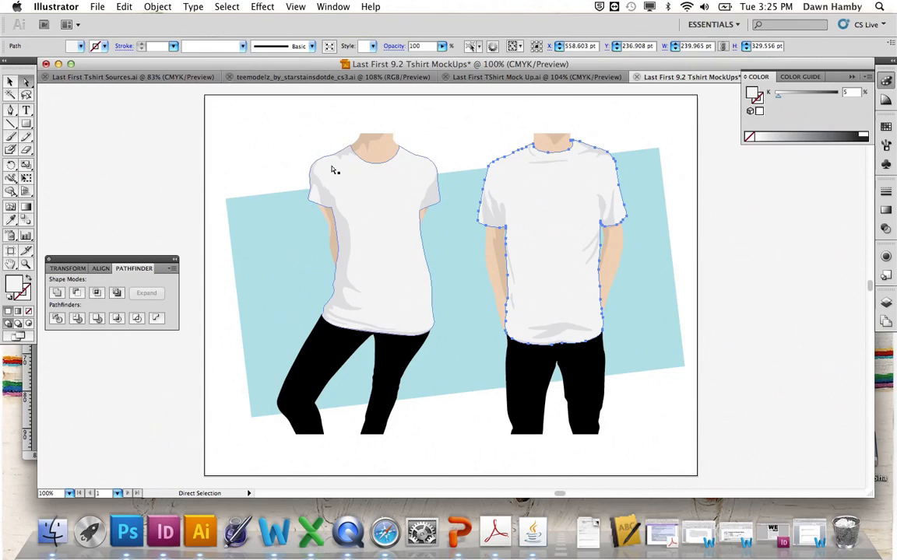
pyautogui.click(81, 46)
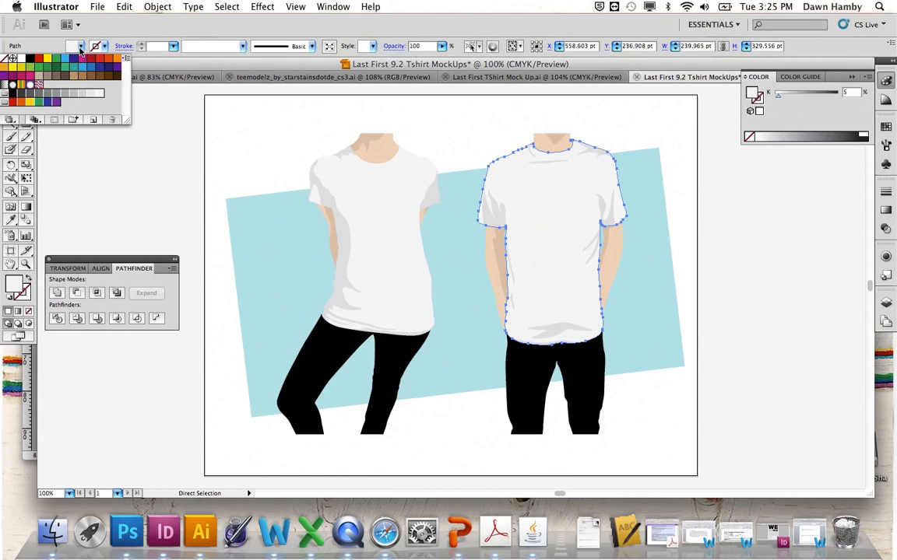
pyautogui.click(21, 66)
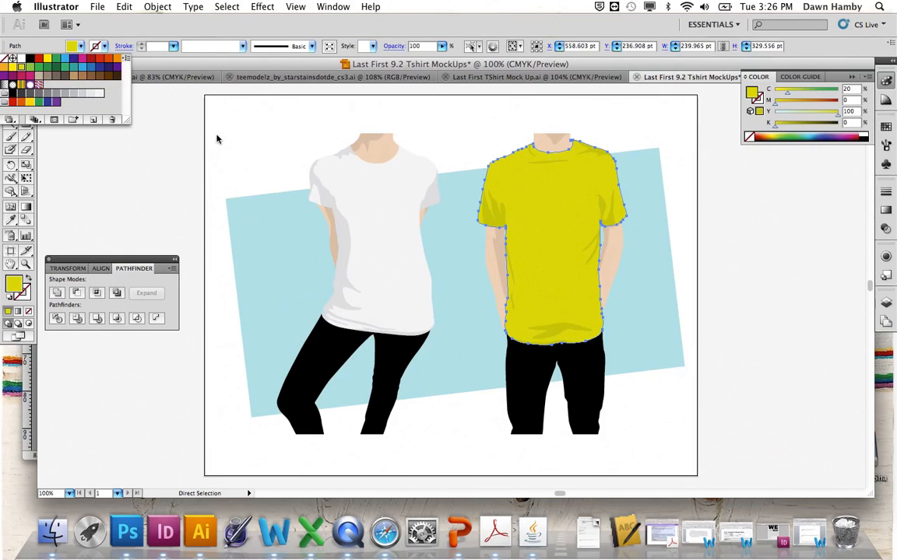
# Step: Change the male model's T-shirt fill to a pale aqua, about C 29, M 0, Y 17, K 0, using the Color Picker
pyautogui.click(757, 95)
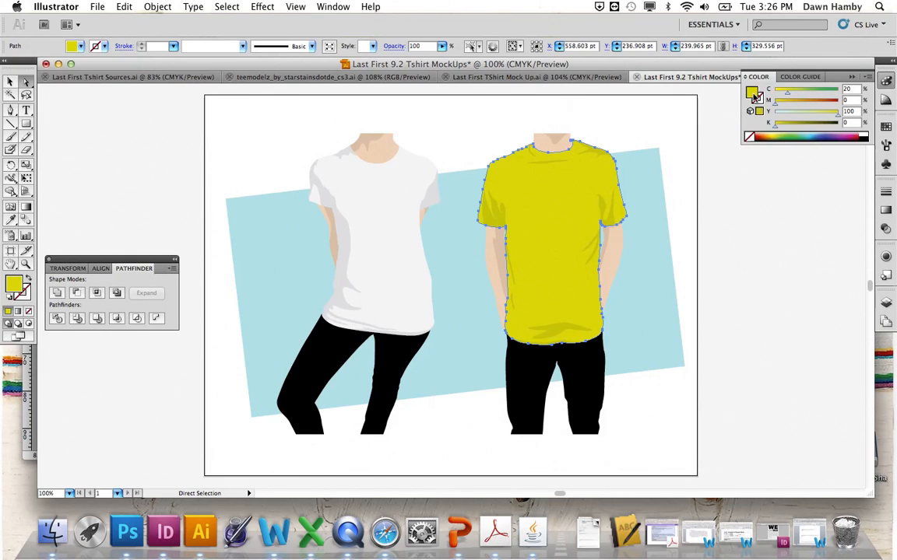
pyautogui.doubleClick(754, 94)
pyautogui.click(351, 222)
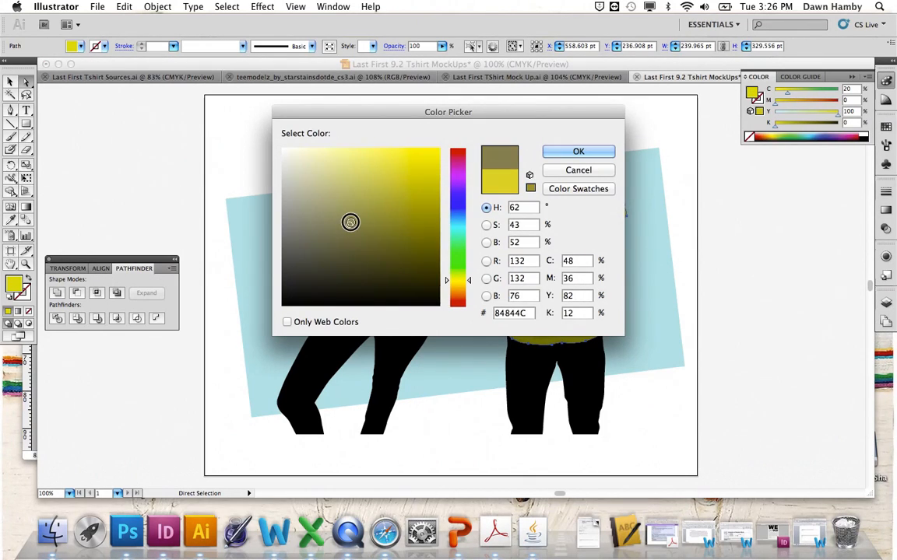
pyautogui.moveTo(431, 109); pyautogui.dragTo(210, 100)
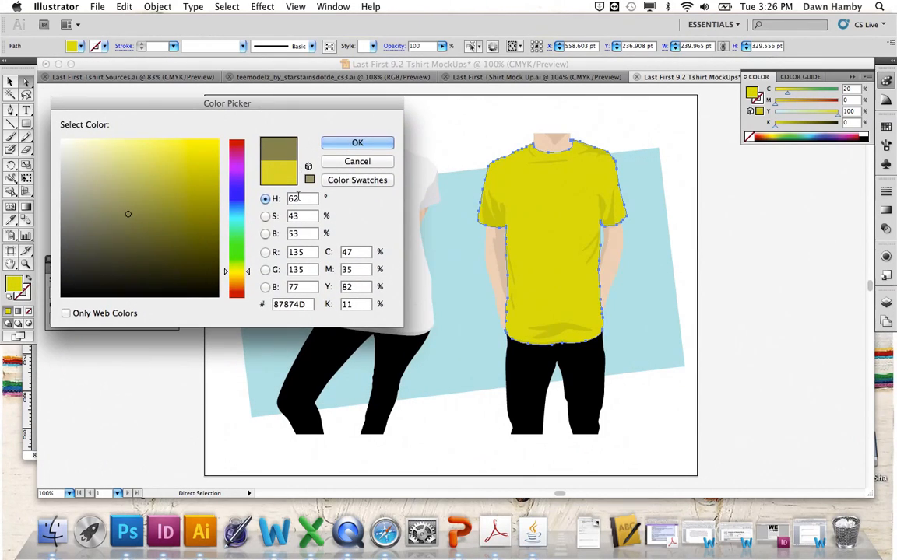
pyautogui.click(236, 224)
pyautogui.moveTo(126, 156); pyautogui.dragTo(97, 151)
pyautogui.click(364, 143)
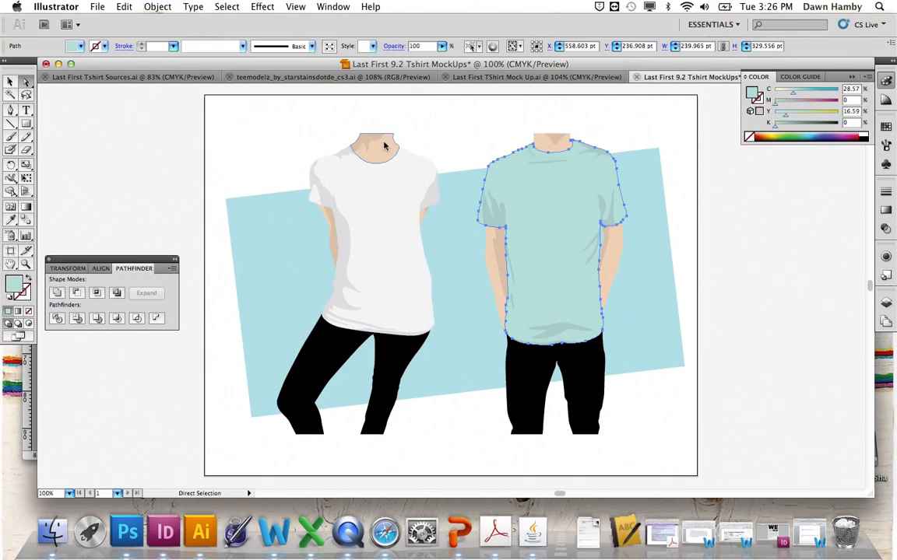
# Step: Try deleting the tilted light blue background rectangle behind the models, and undo the deletion
pyautogui.click(437, 382)
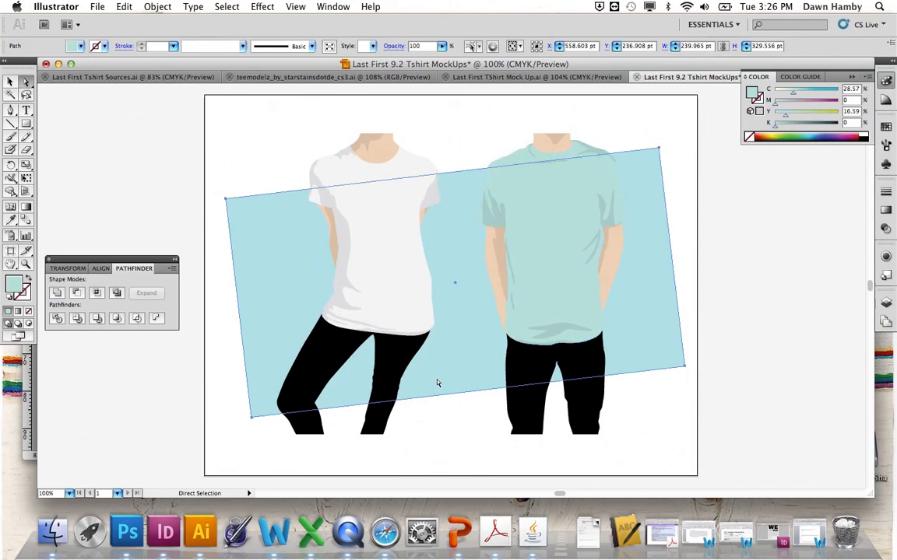
pyautogui.press('Delete')
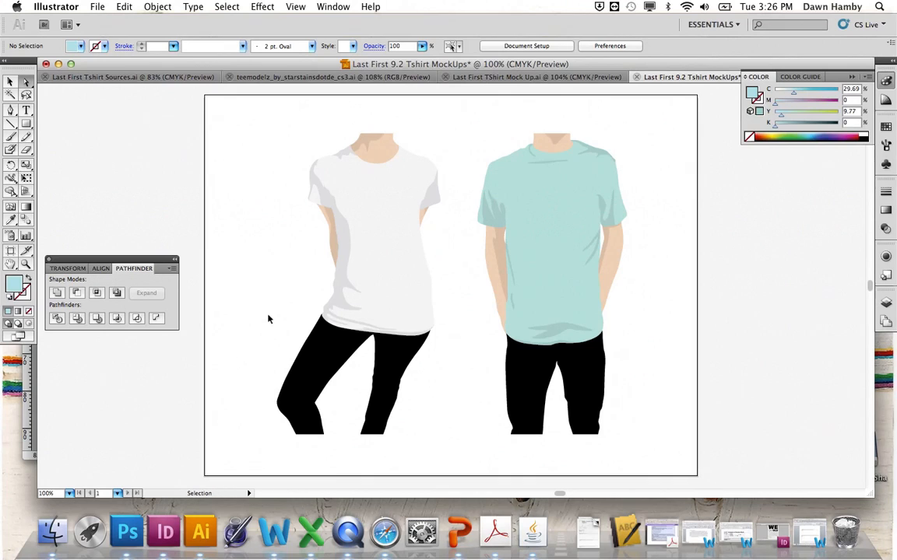
pyautogui.press('super+z')
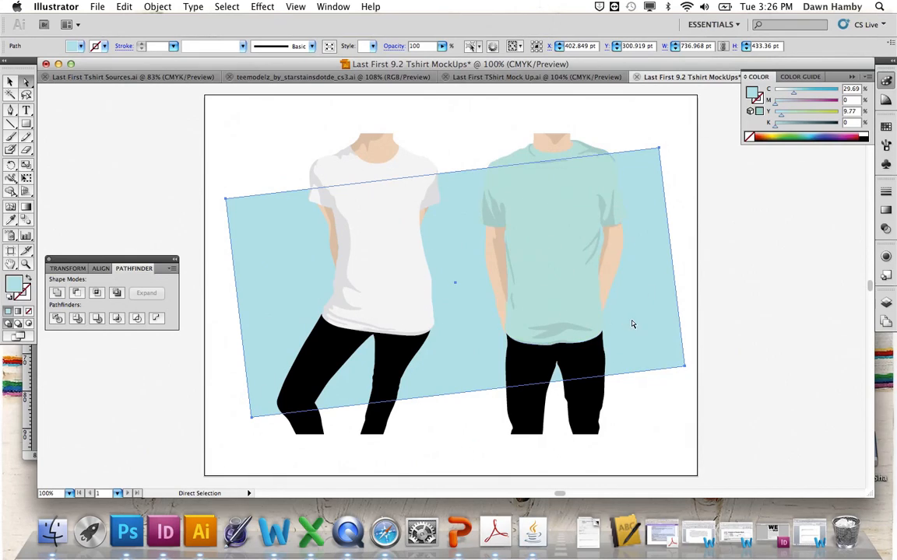
# Step: Recolour the tilted background rectangle to a dark teal, about C 87, M 36, Y 46, K 10, using the Color Picker, and deselect it
pyautogui.doubleClick(752, 93)
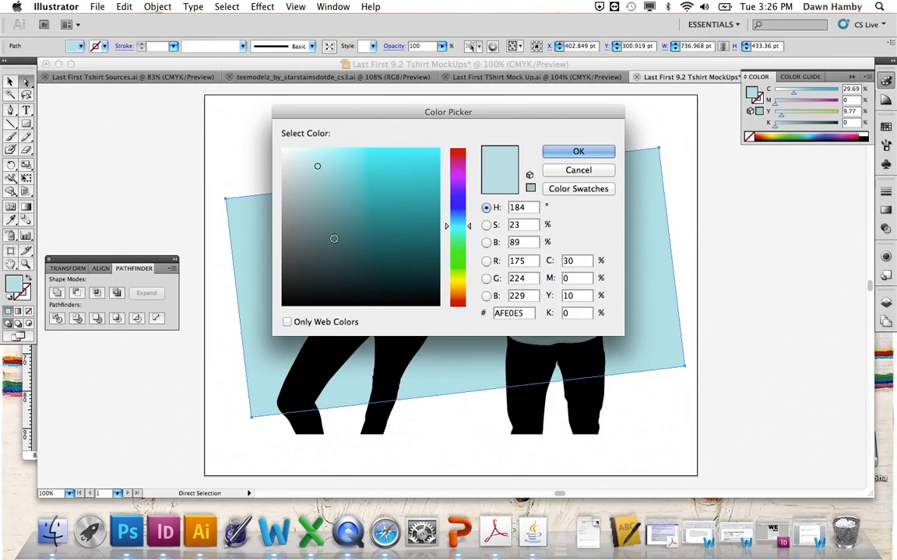
pyautogui.moveTo(342, 237)
pyautogui.mouseDown()
pyautogui.moveTo(368, 245)
pyautogui.moveTo(368, 256)
pyautogui.moveTo(397, 236)
pyautogui.moveTo(436, 227)
pyautogui.mouseUp()
pyautogui.click(579, 151)
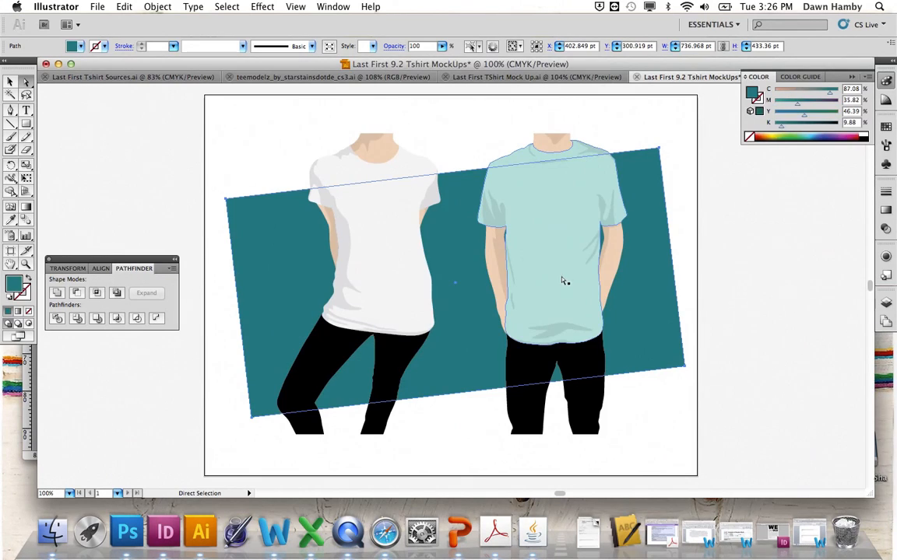
pyautogui.click(780, 275)
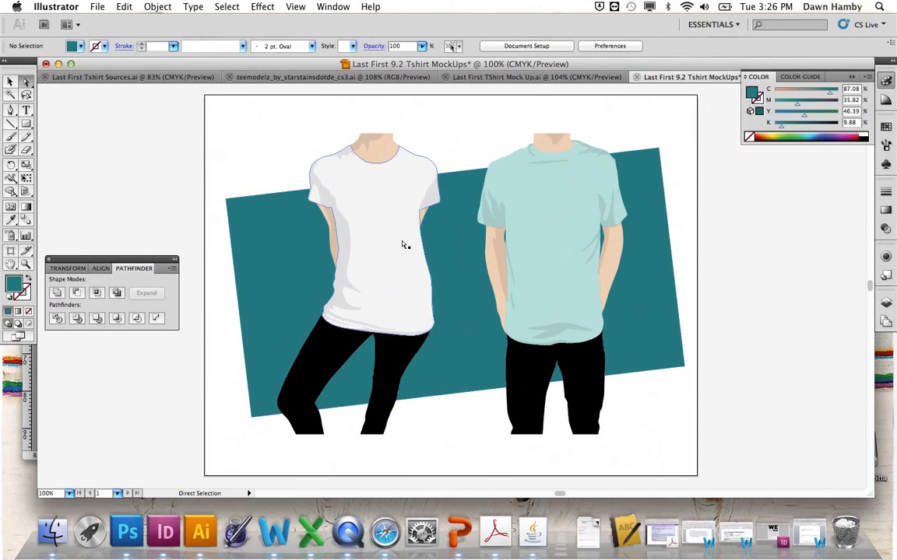
# Step: Copy the sneaker whose toe points left, beside the front-view shoe, from Last First Tshirt Sources.ai and paste it over the male model's T-shirt in the mock-up
pyautogui.click(27, 264)
pyautogui.moveTo(505, 172); pyautogui.dragTo(628, 305)
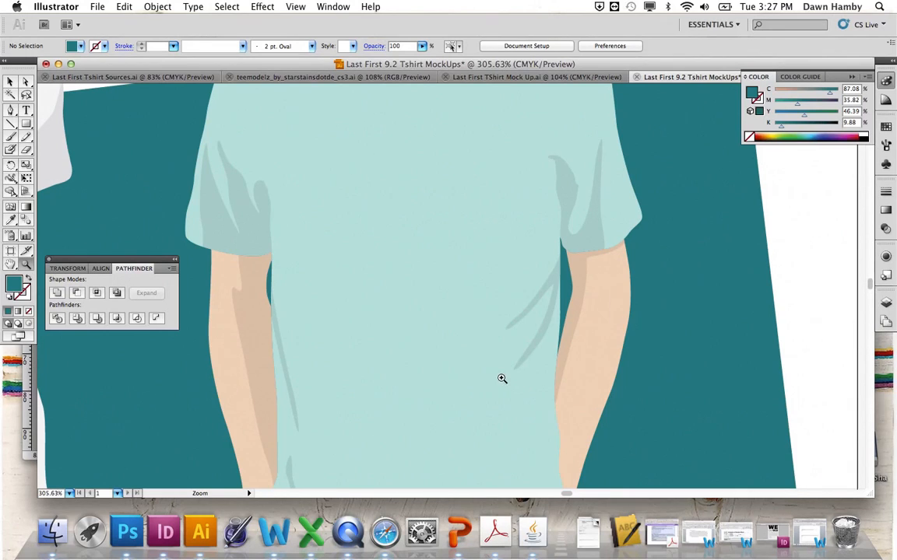
pyautogui.click(390, 241)
pyautogui.click(390, 240)
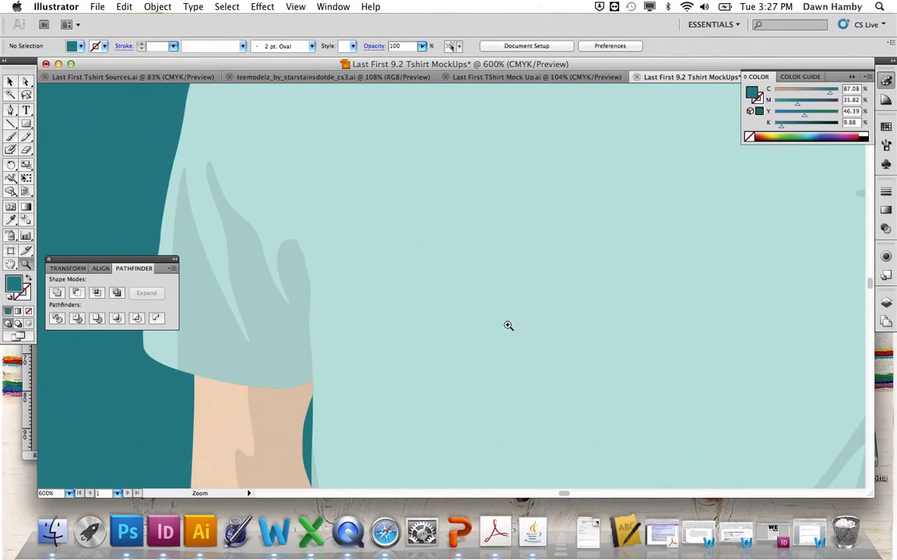
pyautogui.keyDown('alt'); pyautogui.click(513, 261); pyautogui.keyUp('alt')
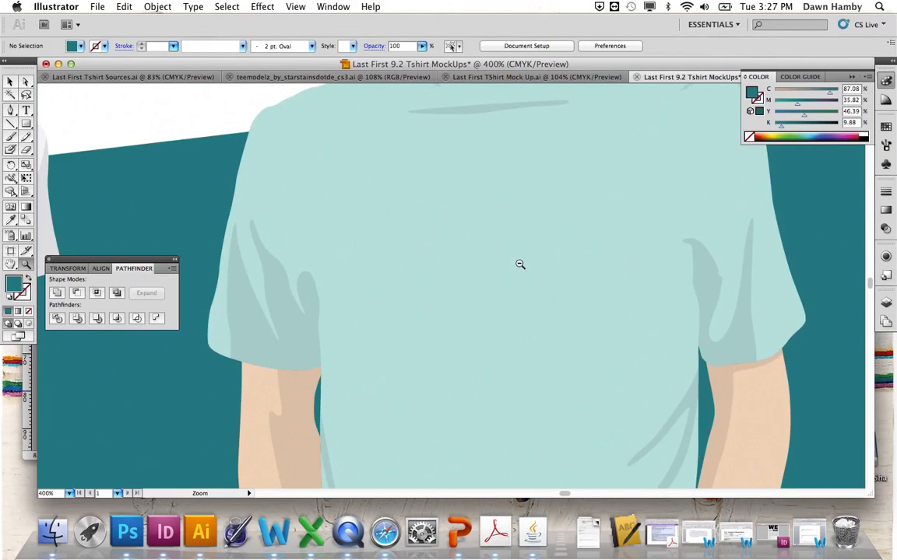
pyautogui.keyDown('alt'); pyautogui.click(522, 266); pyautogui.keyUp('alt')
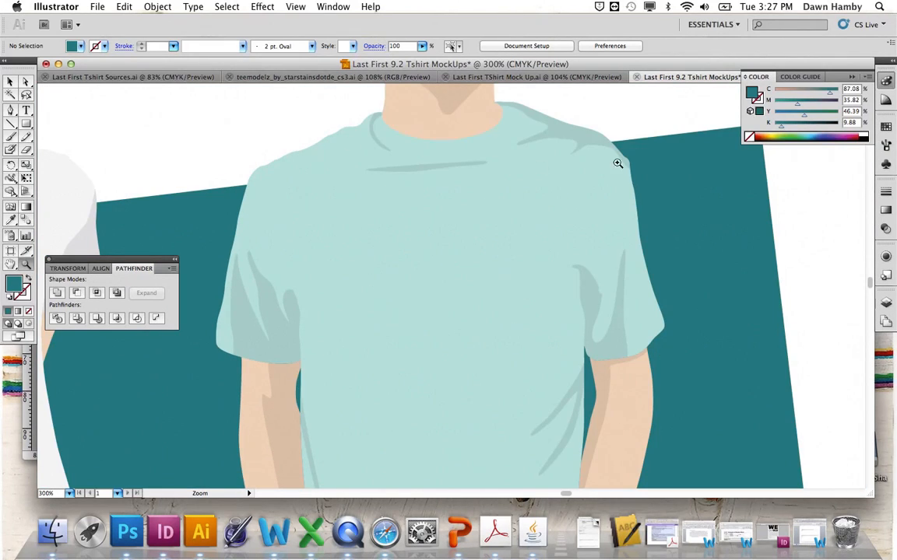
pyautogui.click(137, 80)
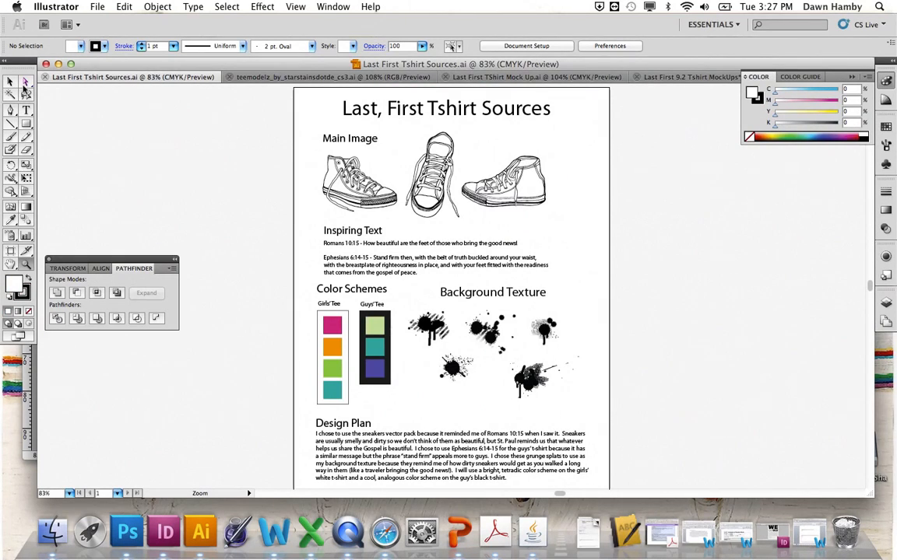
pyautogui.click(25, 81)
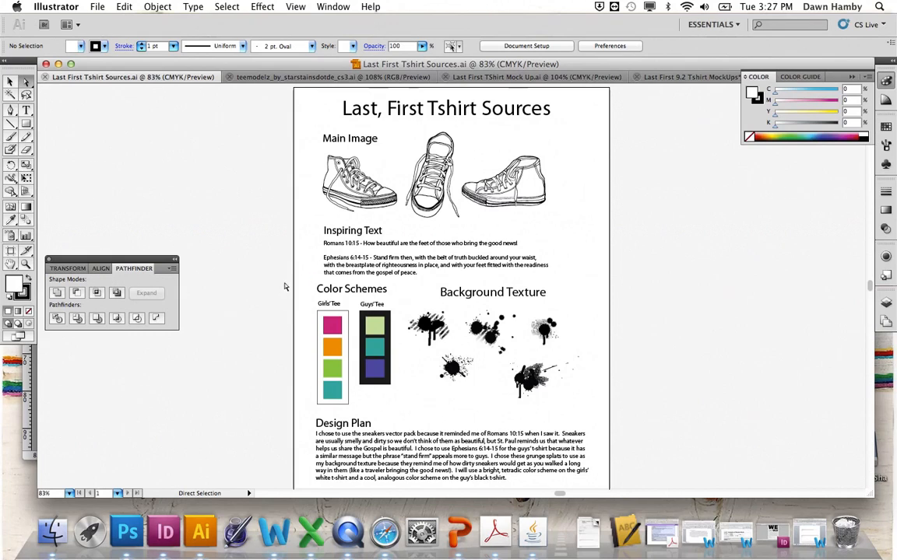
pyautogui.click(10, 81)
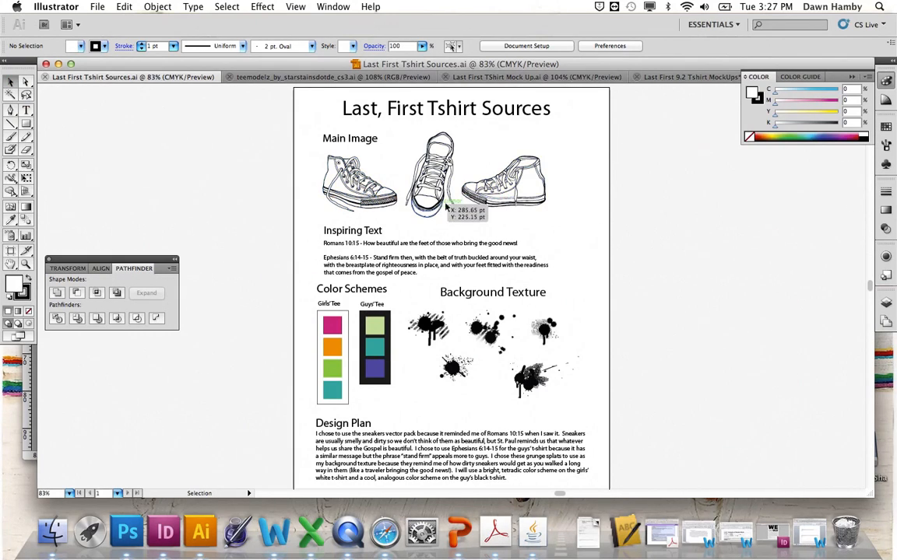
pyautogui.click(501, 187)
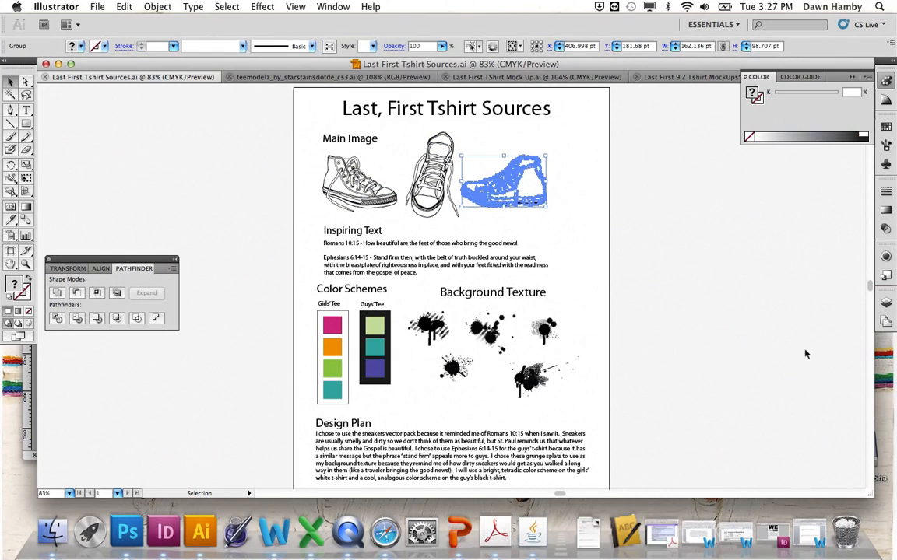
pyautogui.press('super+c')
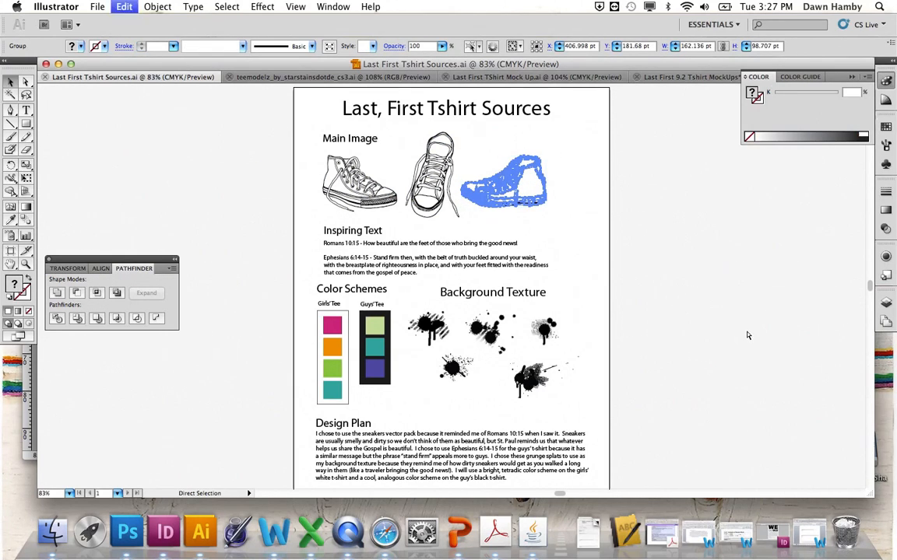
pyautogui.click(669, 78)
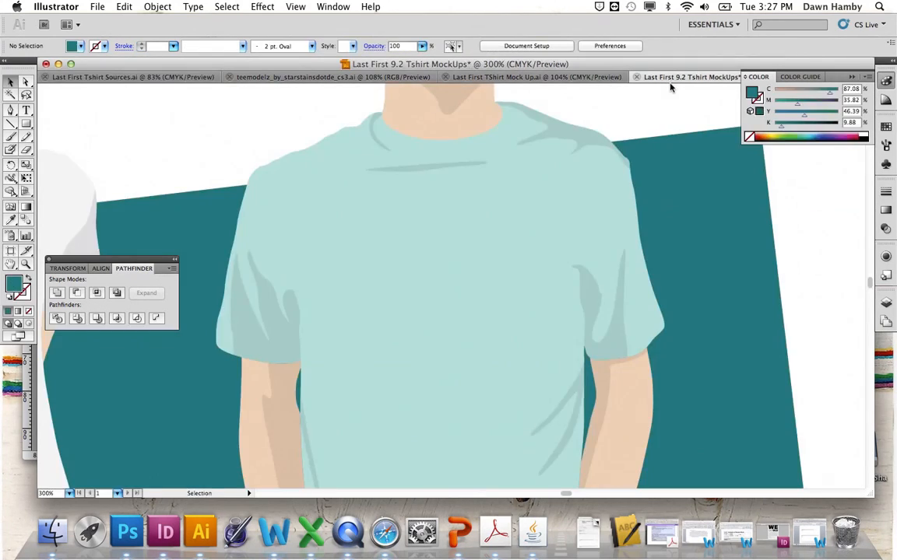
pyautogui.press('super+v')
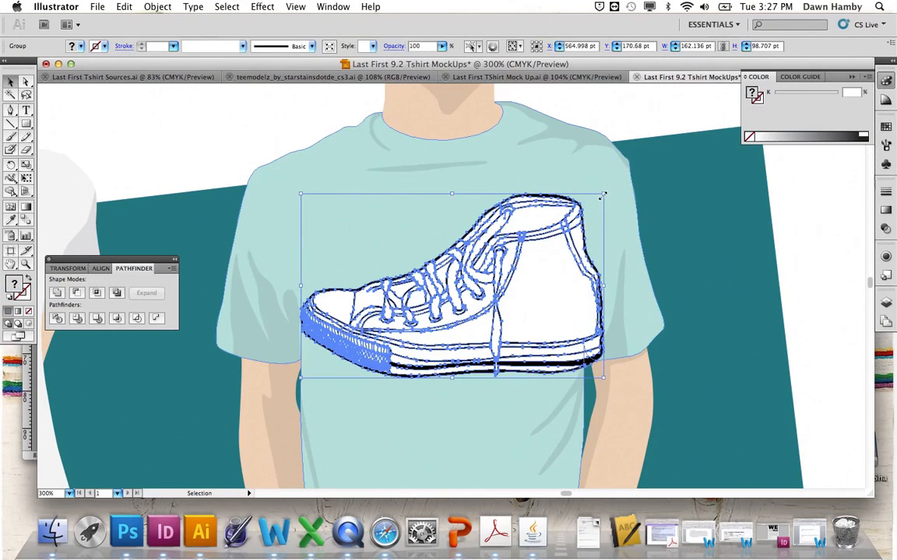
# Step: Scale the pasted sneaker proportionally to about half its size and centre it on the male model's T-shirt
pyautogui.moveTo(600, 194); pyautogui.dragTo(450, 289)
pyautogui.moveTo(389, 337); pyautogui.dragTo(431, 344)
pyautogui.click(580, 378)
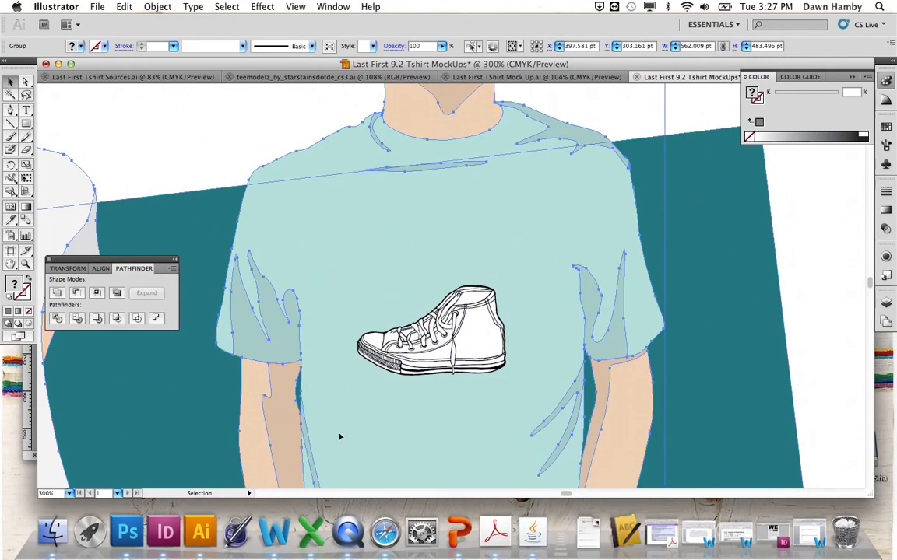
# Step: Return to the mock-up after a glance at the sources document and start a point text line just above the sneaker's toe
pyautogui.click(125, 77)
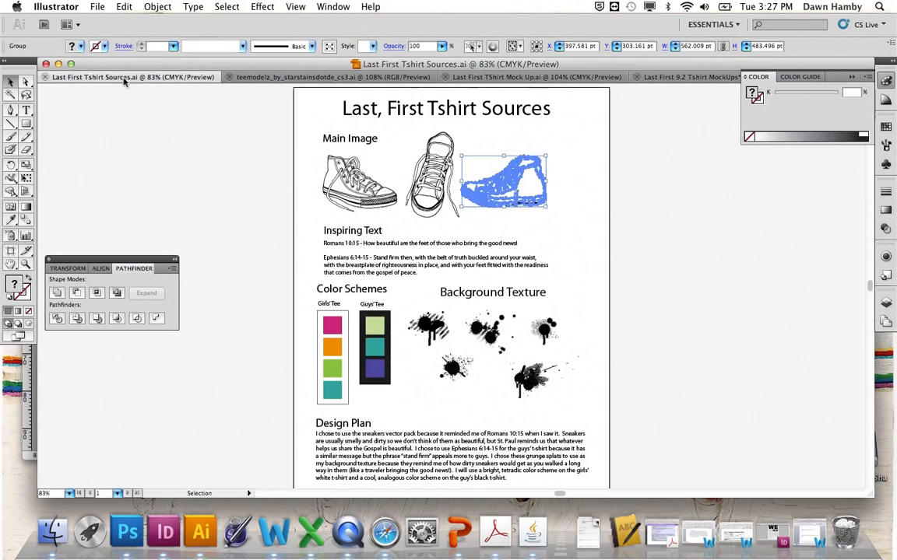
pyautogui.click(701, 77)
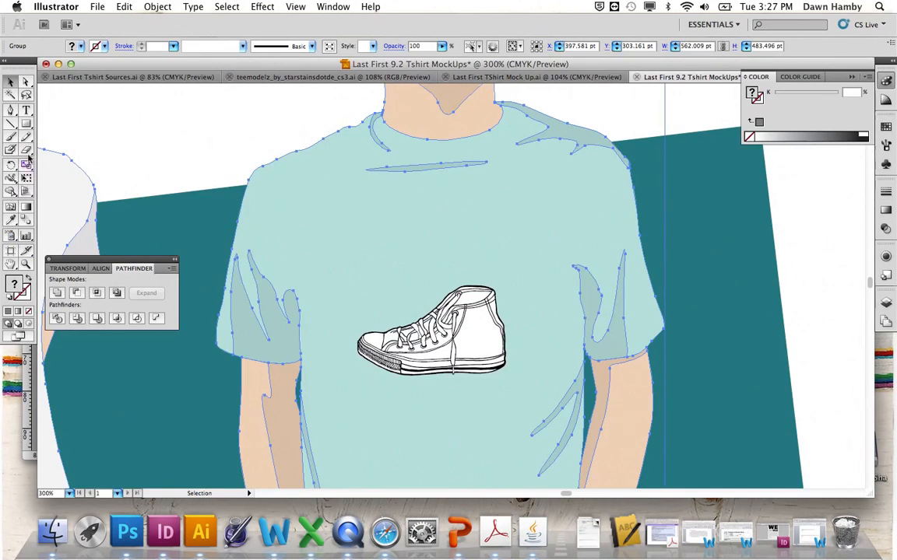
pyautogui.click(25, 110)
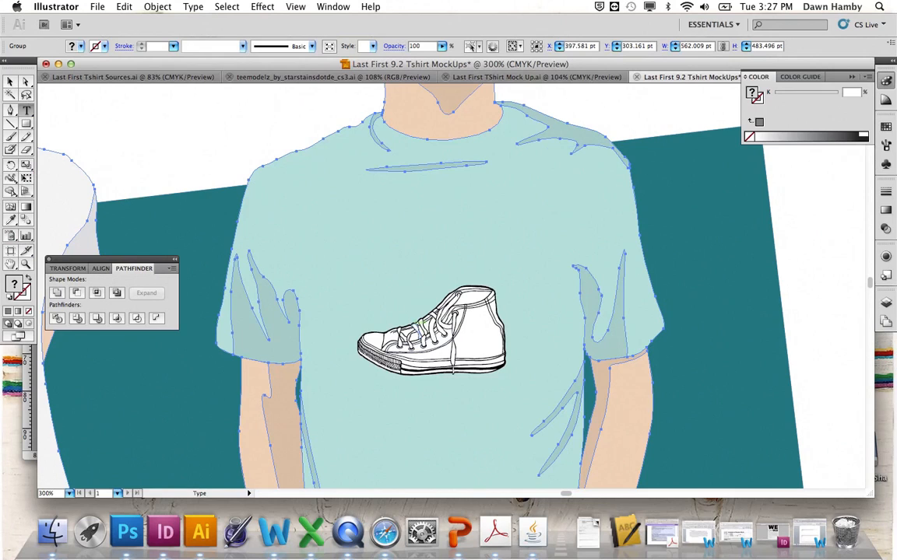
pyautogui.click(363, 298)
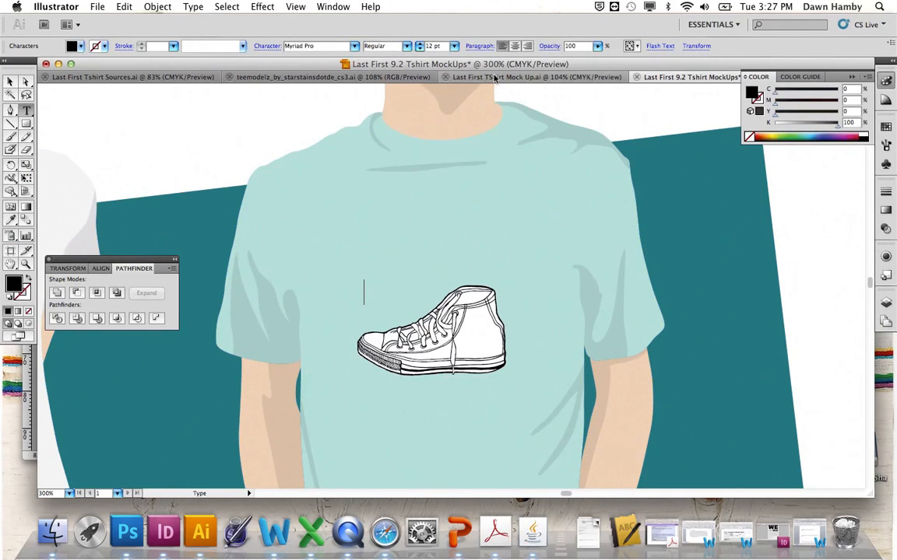
# Step: In Last First TShirt Mock Up.ai, try moving the three main text lines of the black T-shirt's design separately, and undo the moves
pyautogui.click(459, 77)
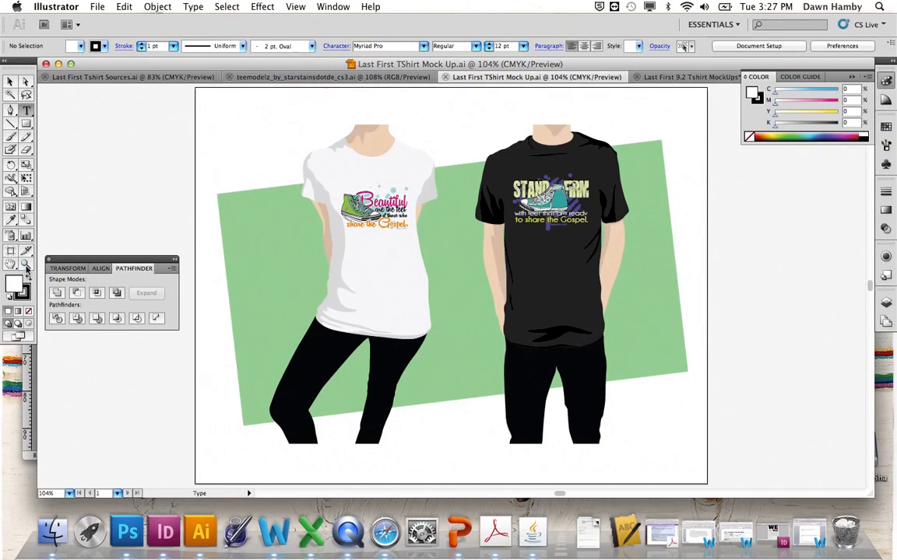
pyautogui.click(25, 265)
pyautogui.moveTo(502, 168); pyautogui.dragTo(623, 256)
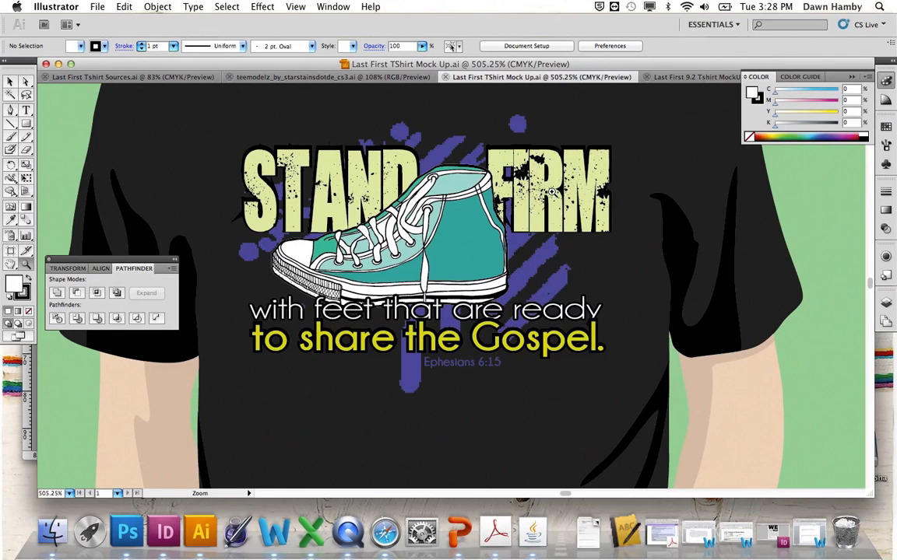
pyautogui.click(11, 81)
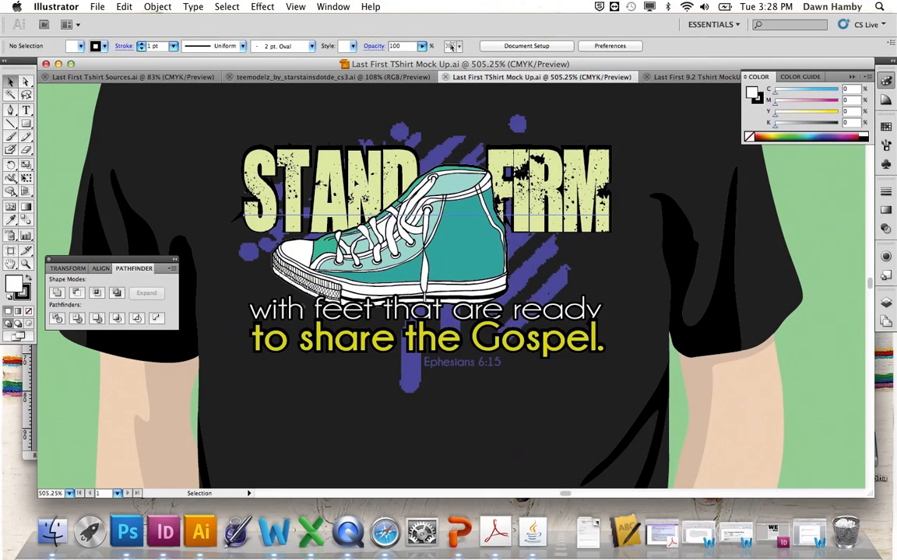
pyautogui.moveTo(356, 173); pyautogui.dragTo(348, 162)
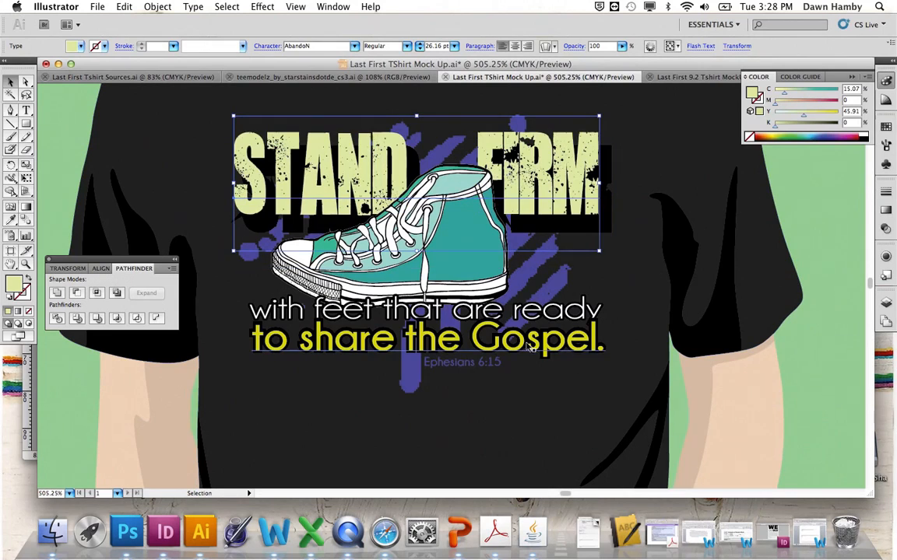
pyautogui.moveTo(522, 304); pyautogui.dragTo(562, 292)
pyautogui.moveTo(578, 333); pyautogui.dragTo(541, 350)
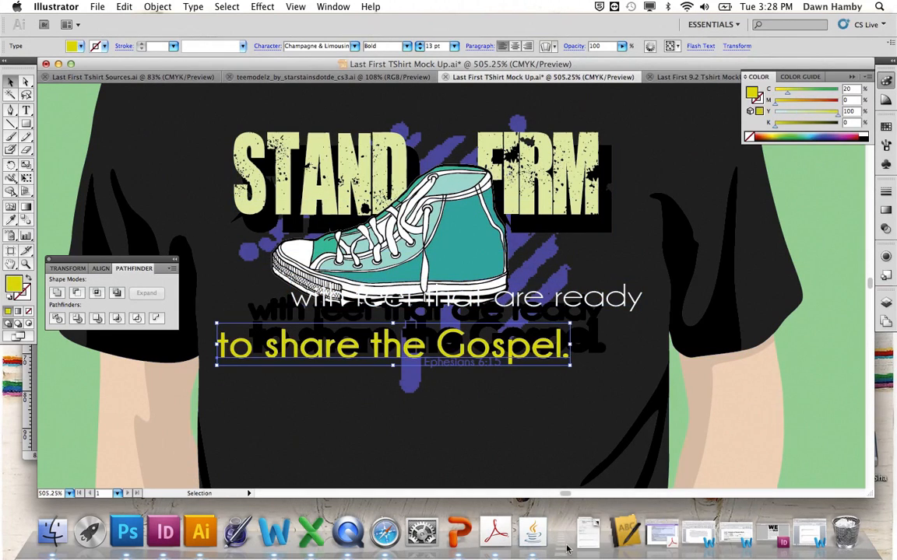
pyautogui.press('super+z')
pyautogui.press('super+z')
pyautogui.press('super+z')
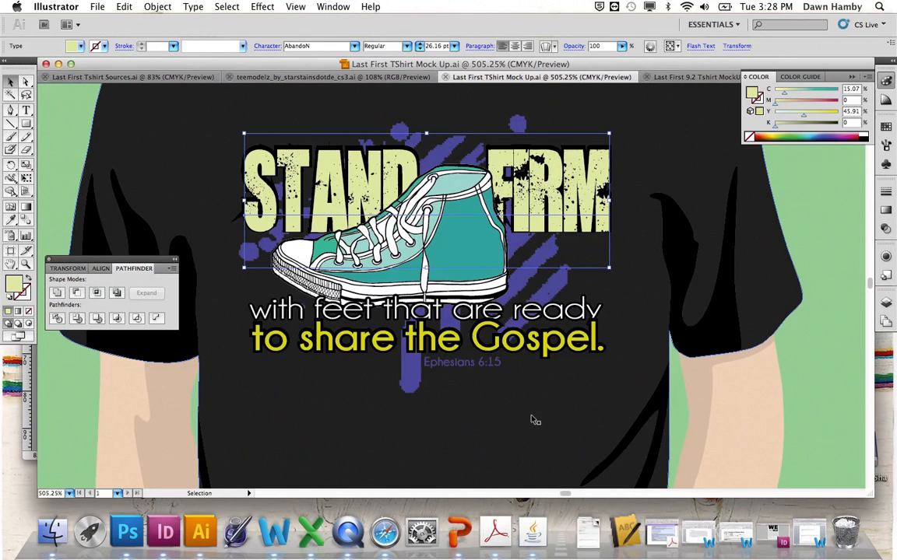
# Step: Back in the 9.2 mock-up document, enter "Stand Firm" in the empty text line above the sneaker and finish editing it
pyautogui.click(684, 78)
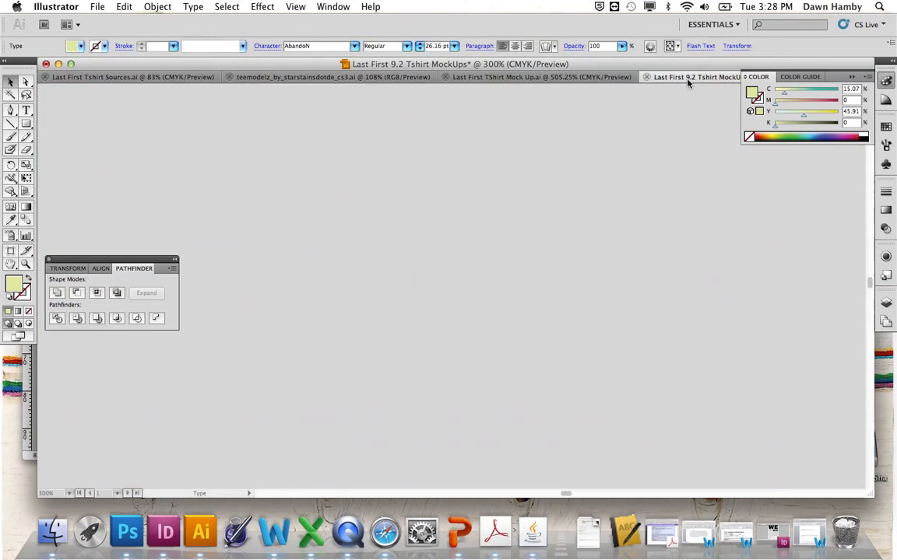
pyautogui.press('v')
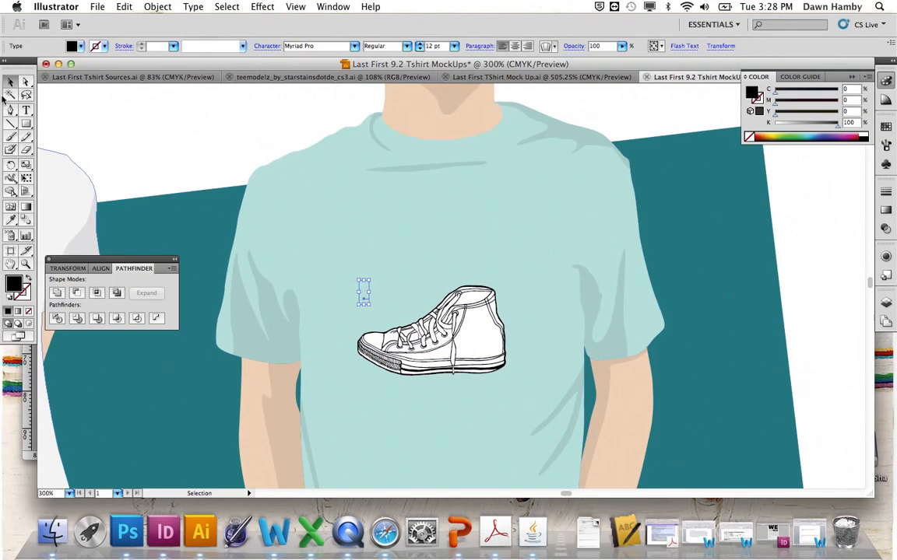
pyautogui.press('t')
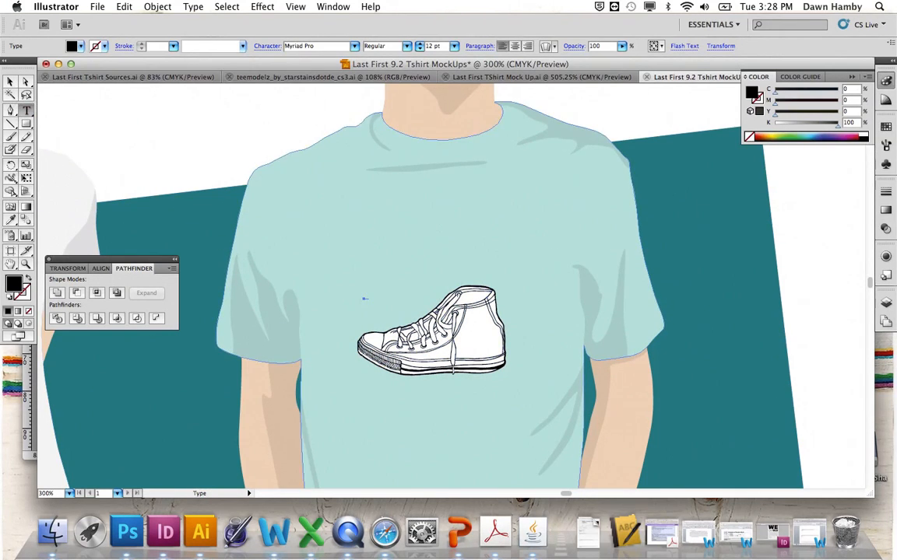
pyautogui.click(365, 299)
pyautogui.write('St')
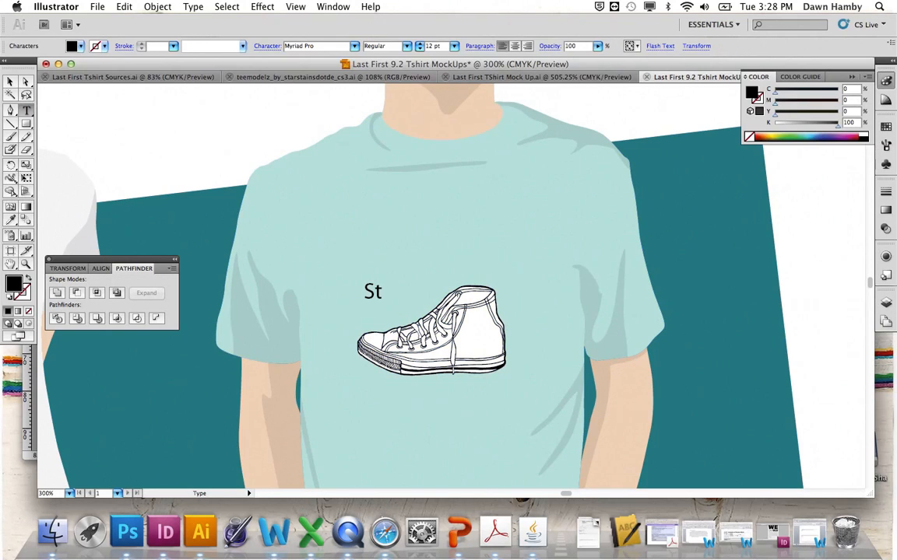
pyautogui.write('and Firm')
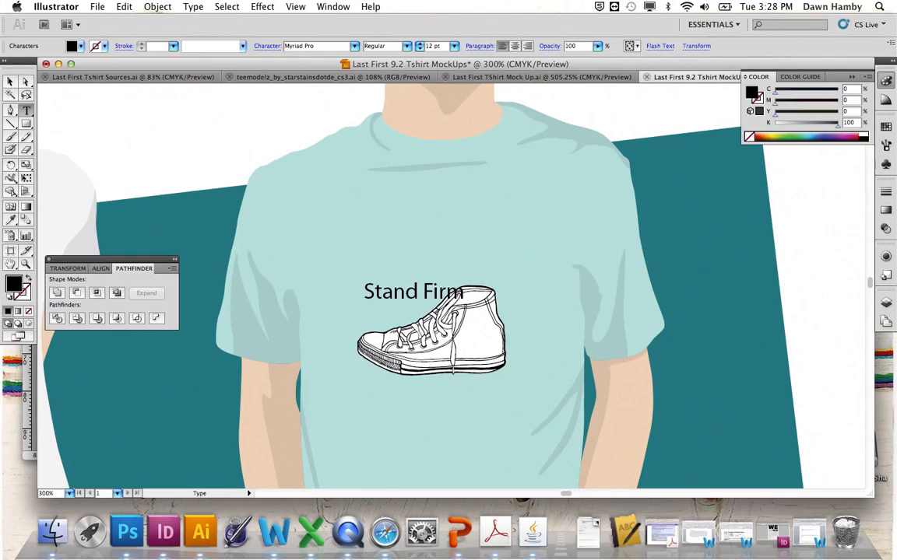
pyautogui.click(10, 81)
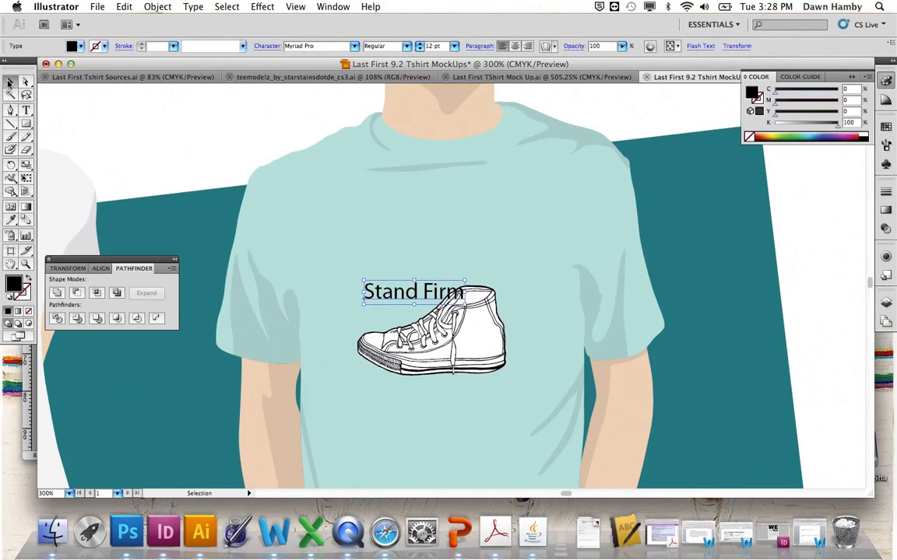
# Step: Add a separate text line reading "with feet that are ready" just below the sneaker
pyautogui.click(27, 112)
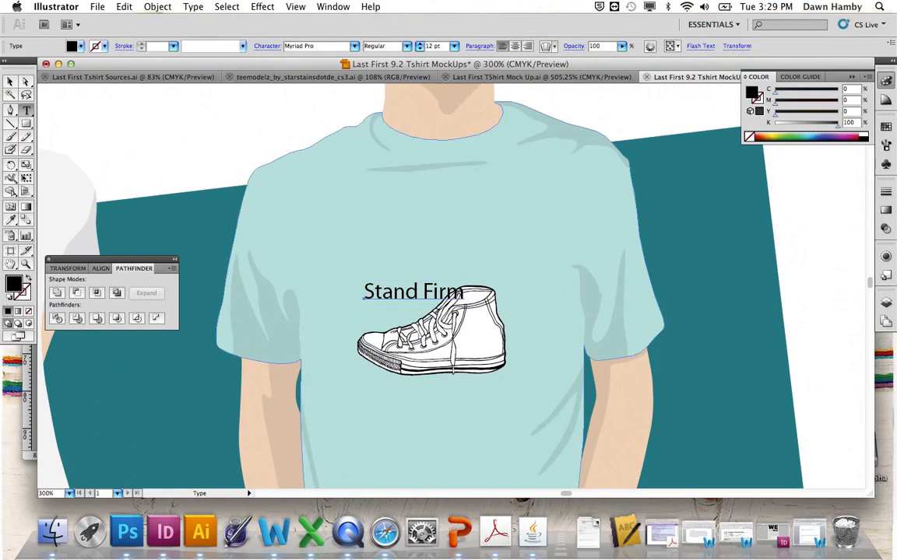
pyautogui.click(366, 385)
pyautogui.write('with f')
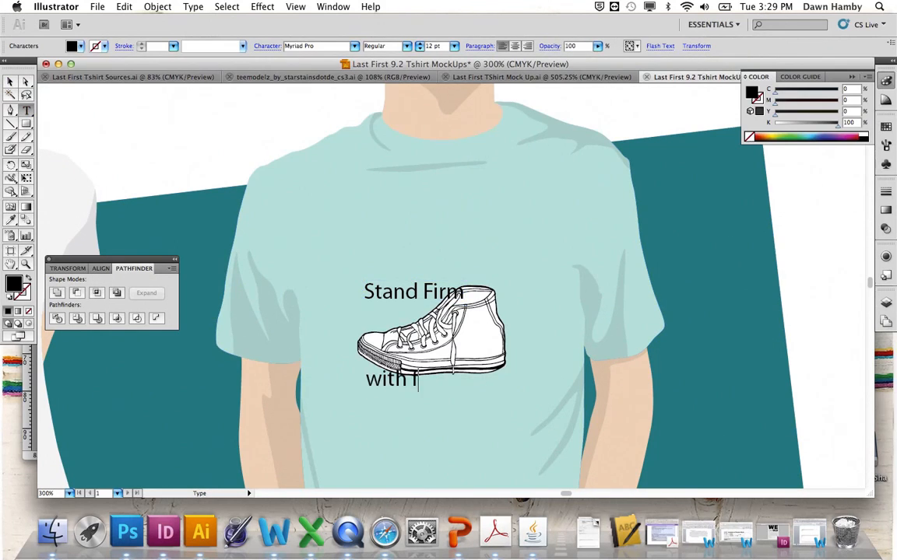
pyautogui.write('eet that are read')
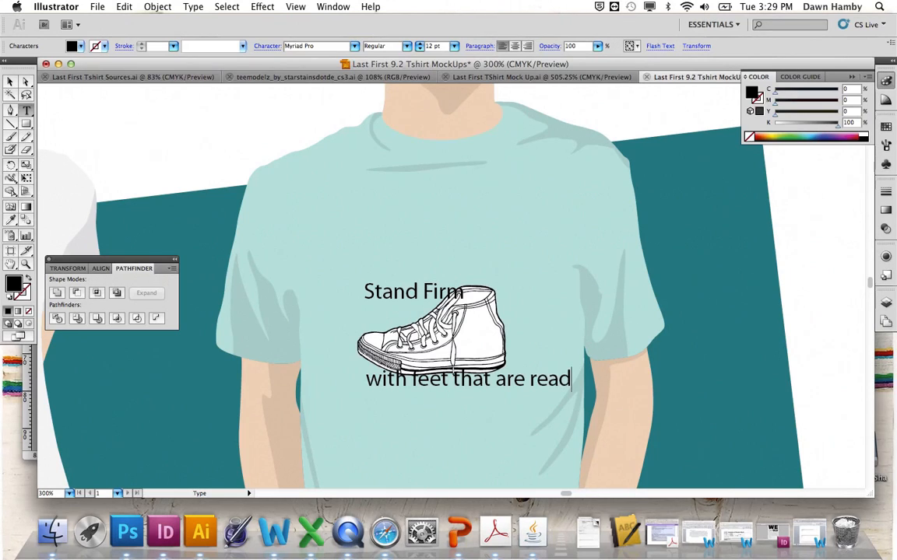
pyautogui.write('y')
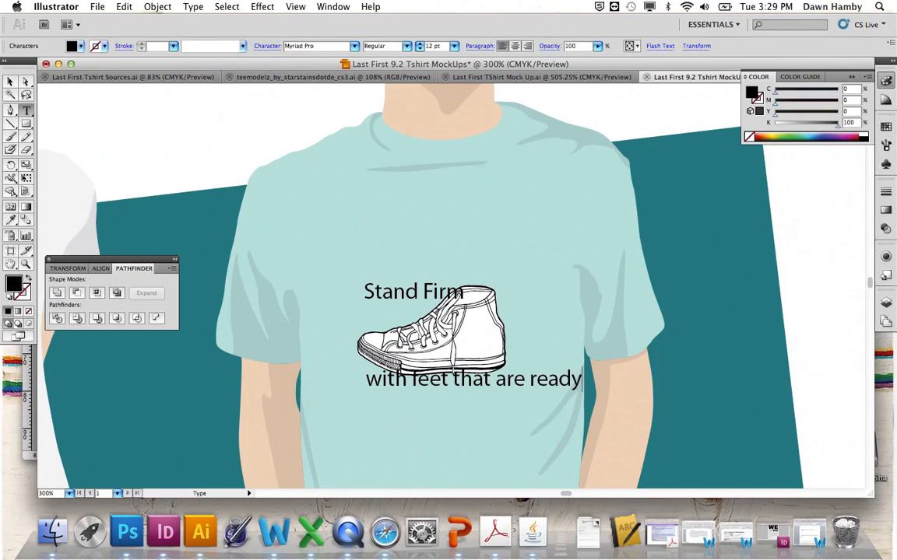
# Step: Add a separate text line reading "to share the Gospel." directly beneath "with feet that are ready"
pyautogui.click(10, 82)
pyautogui.click(26, 109)
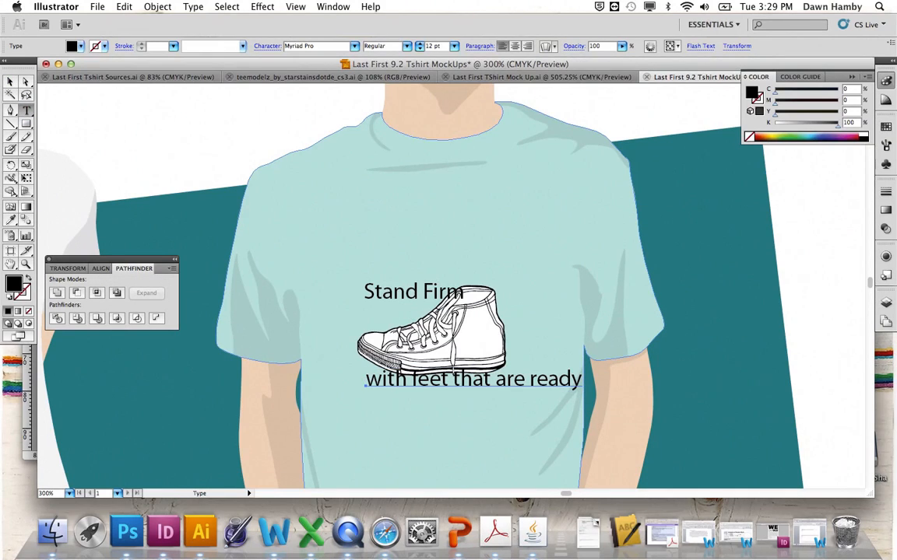
pyautogui.click(371, 404)
pyautogui.write('to')
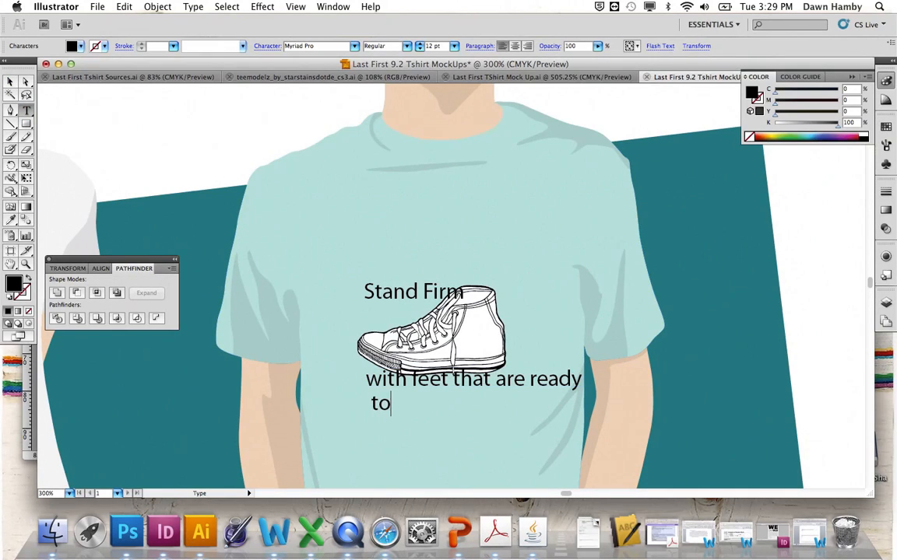
pyautogui.write(' share the')
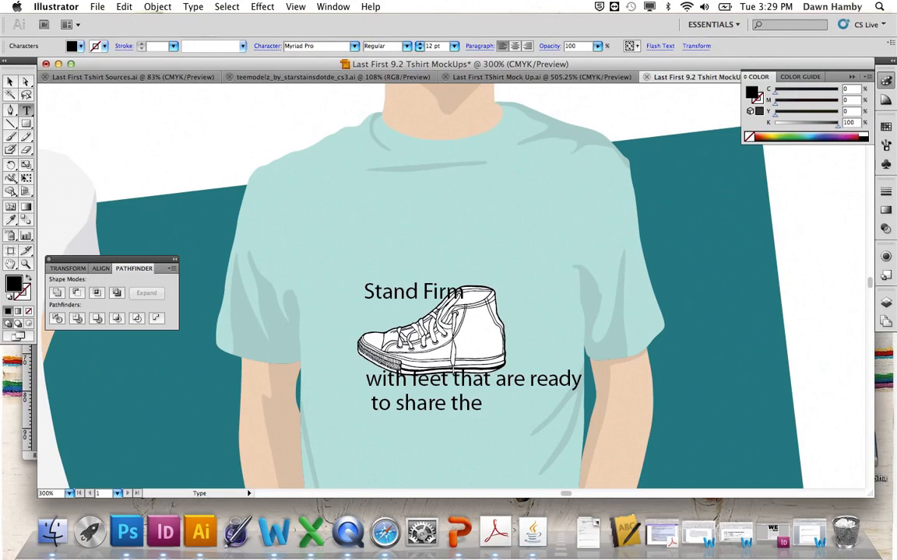
pyautogui.write(' Gospel')
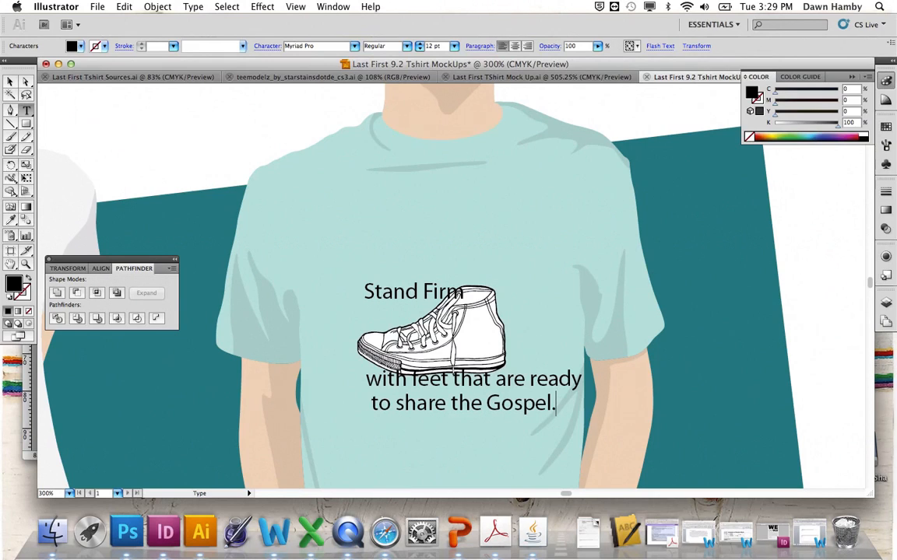
pyautogui.write('.')
pyautogui.click(10, 80)
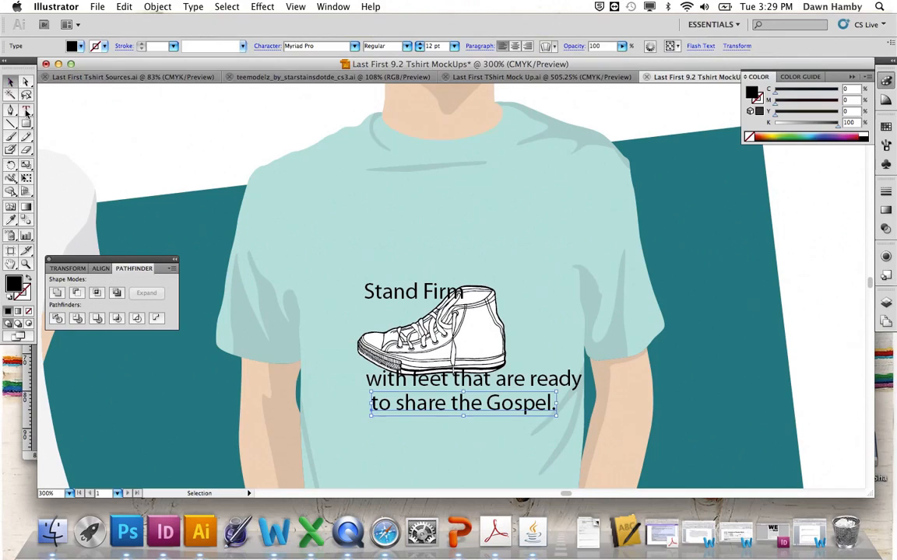
# Step: Add a separate text line reading "Ephesians 6:15" beneath the end of "to share the Gospel." and finish editing it
pyautogui.click(25, 111)
pyautogui.click(474, 425)
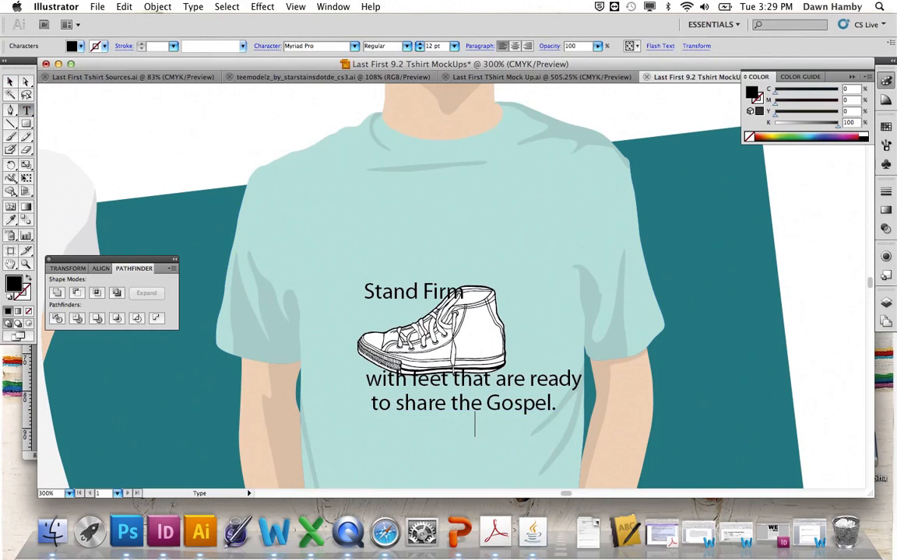
pyautogui.write('Ephesians')
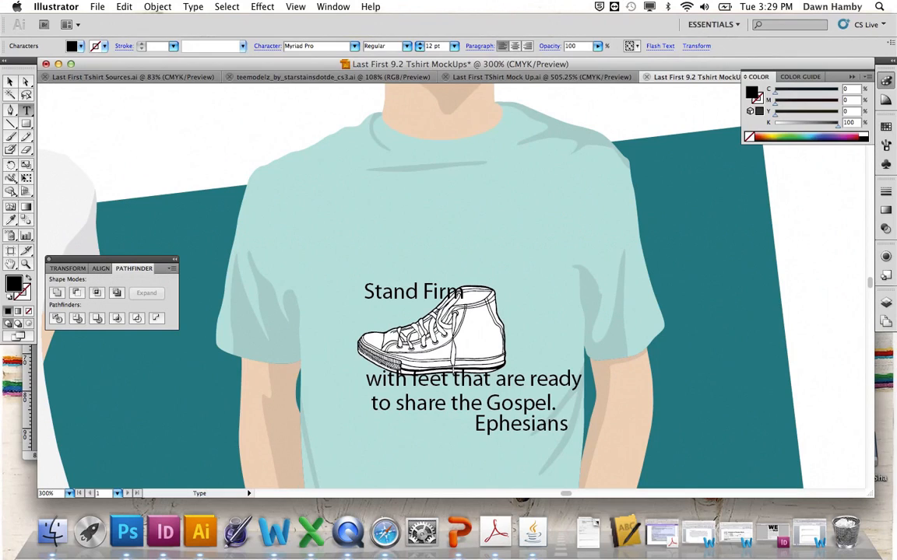
pyautogui.write(' 6:5')
pyautogui.press('BackSpace')
pyautogui.write('15')
pyautogui.click(10, 81)
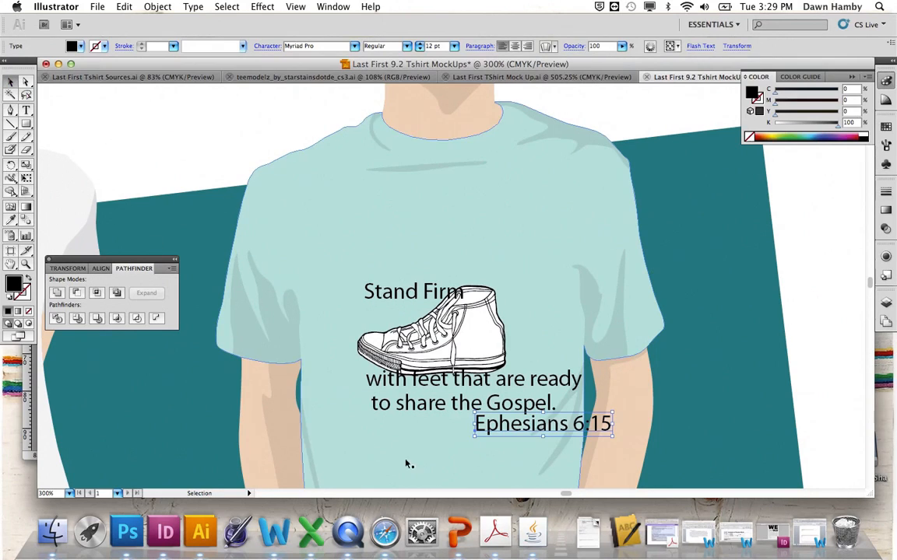
# Step: Move the three text lines below the sneaker separately so they stack closely, with "Ephesians 6:15" ending flush under "to share the Gospel."
pyautogui.moveTo(521, 427); pyautogui.dragTo(469, 431)
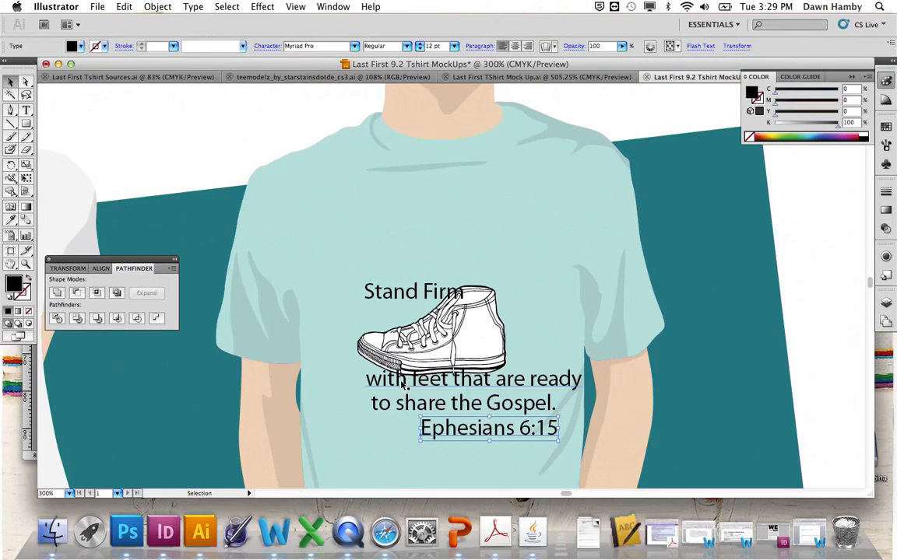
pyautogui.moveTo(397, 377); pyautogui.dragTo(389, 402)
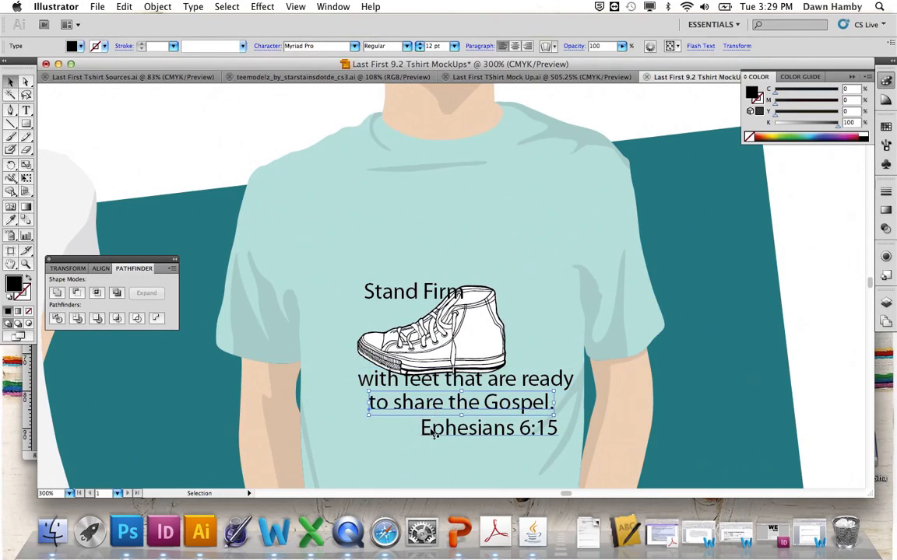
pyautogui.moveTo(434, 428); pyautogui.dragTo(426, 419)
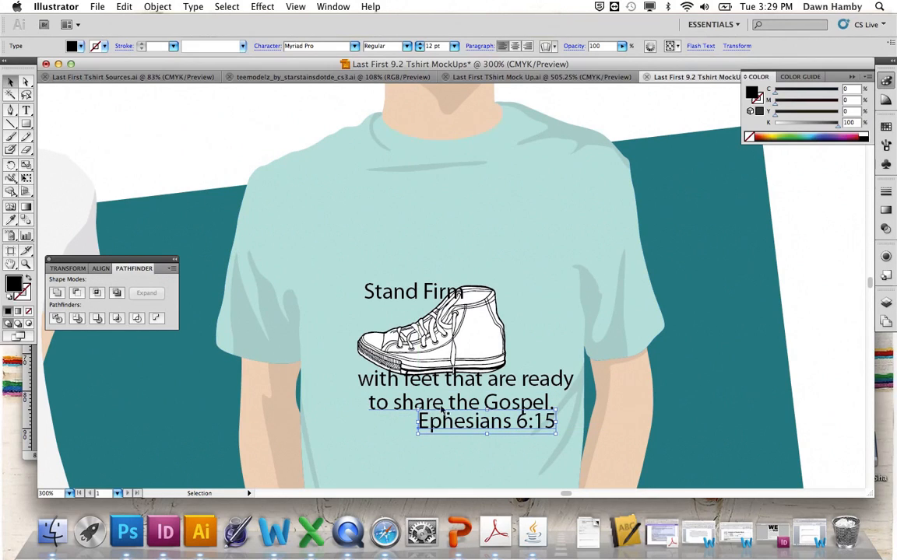
# Step: After a glance at the sources document, adjust the mock-up's line spacing by moving "Ephesians 6:15", "to share the Gospel." and "Stand Firm" slightly
pyautogui.click(181, 78)
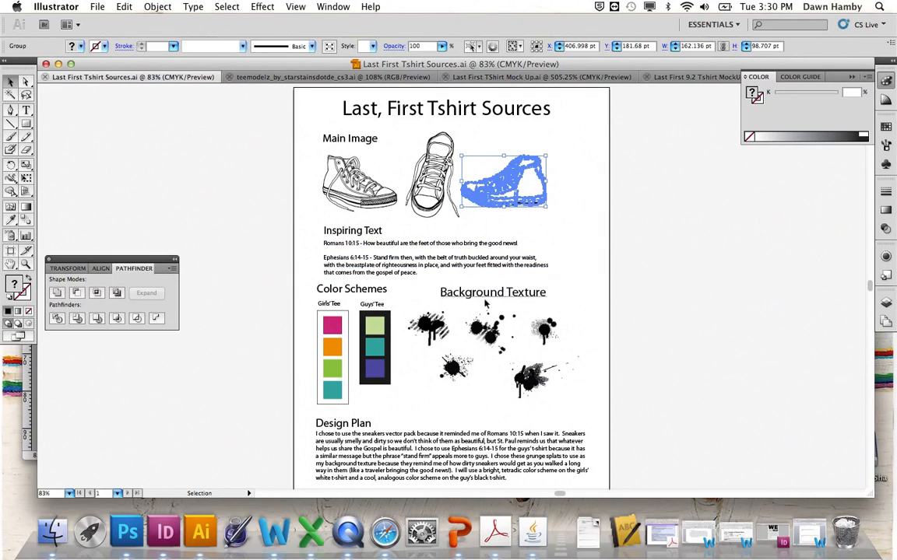
pyautogui.click(698, 78)
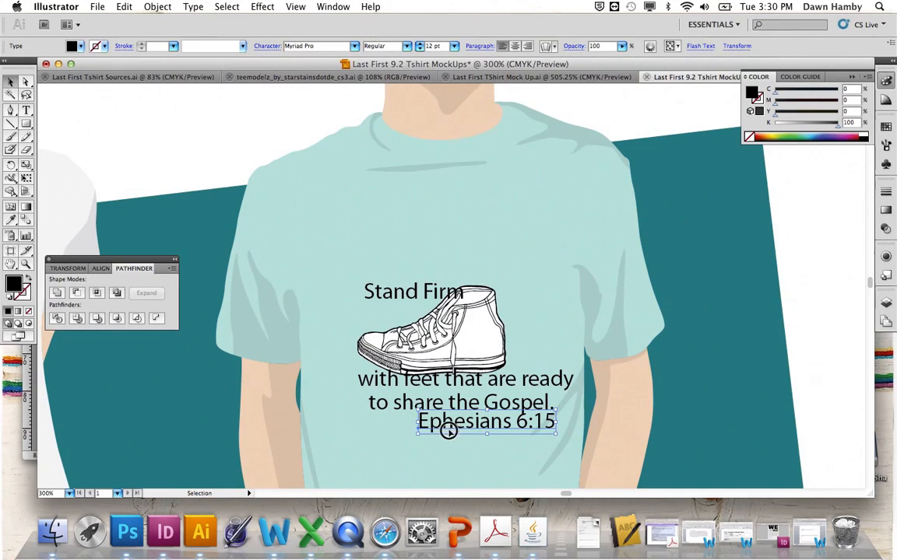
pyautogui.moveTo(444, 431); pyautogui.dragTo(445, 440)
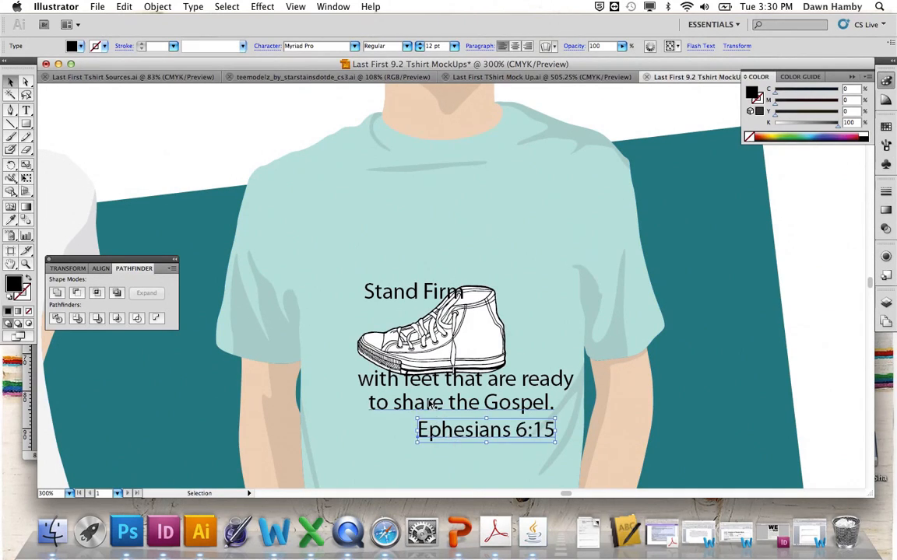
pyautogui.moveTo(400, 402)
pyautogui.mouseDown()
pyautogui.moveTo(394, 410)
pyautogui.moveTo(413, 383)
pyautogui.moveTo(401, 391)
pyautogui.mouseUp()
pyautogui.moveTo(387, 292); pyautogui.dragTo(386, 304)
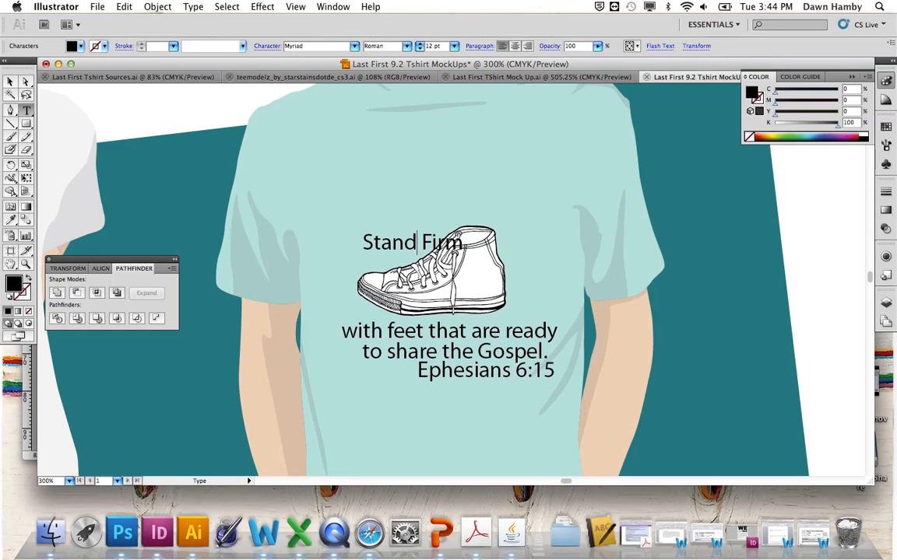
# Step: Select the whole "Stand Firm" text, look through the installed fonts and close the list without picking one
pyautogui.moveTo(362, 242); pyautogui.dragTo(464, 242)
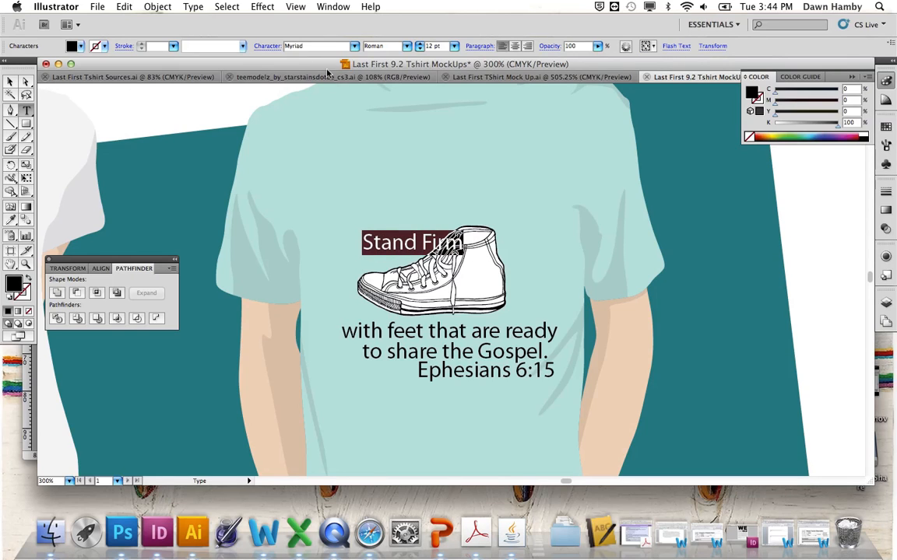
pyautogui.click(305, 45)
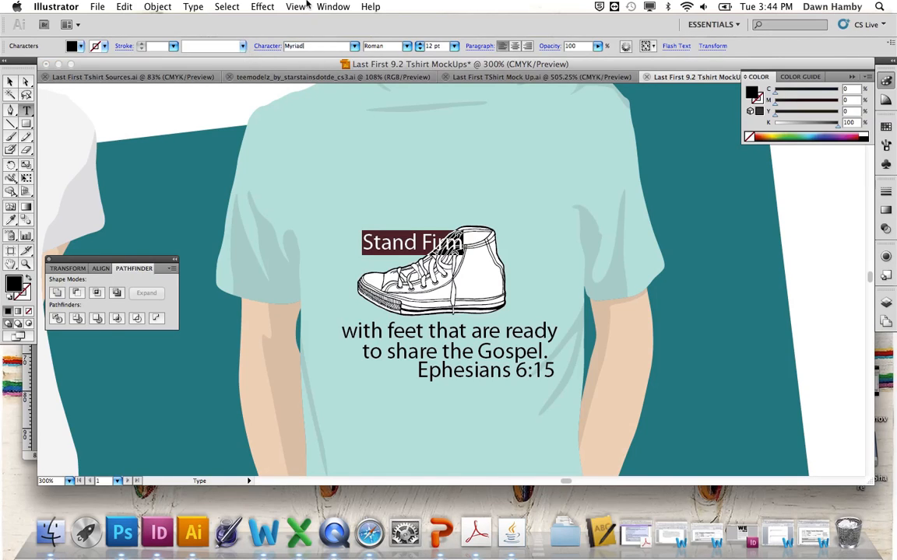
pyautogui.click(356, 46)
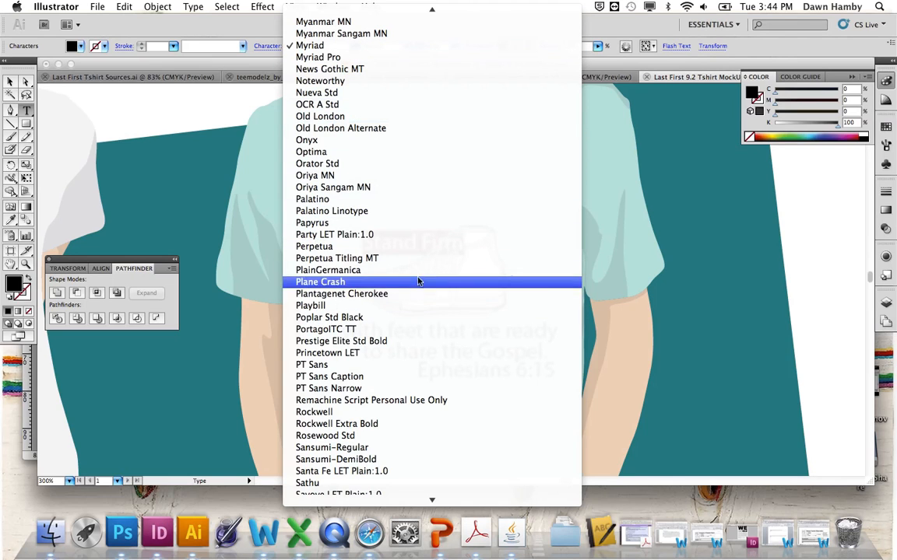
pyautogui.click(720, 282)
# Step: Switch to dafont.com in the browser and submit the Fancy > Eroded preview settings with "Stand Firm" as sample text and 50 fonts per page
pyautogui.hotkey('ctrl', 'Right')
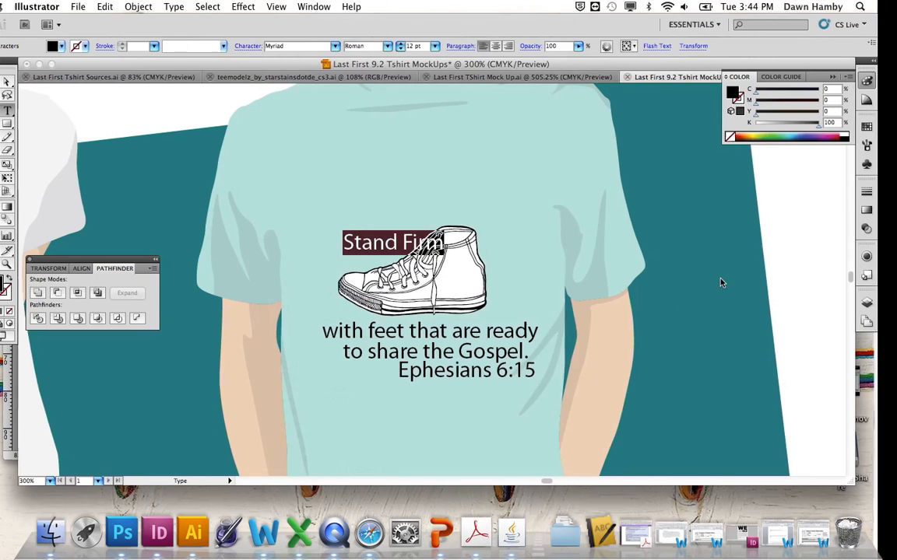
pyautogui.scroll(-5, 556, 180)
pyautogui.scroll(15, 557, 179)
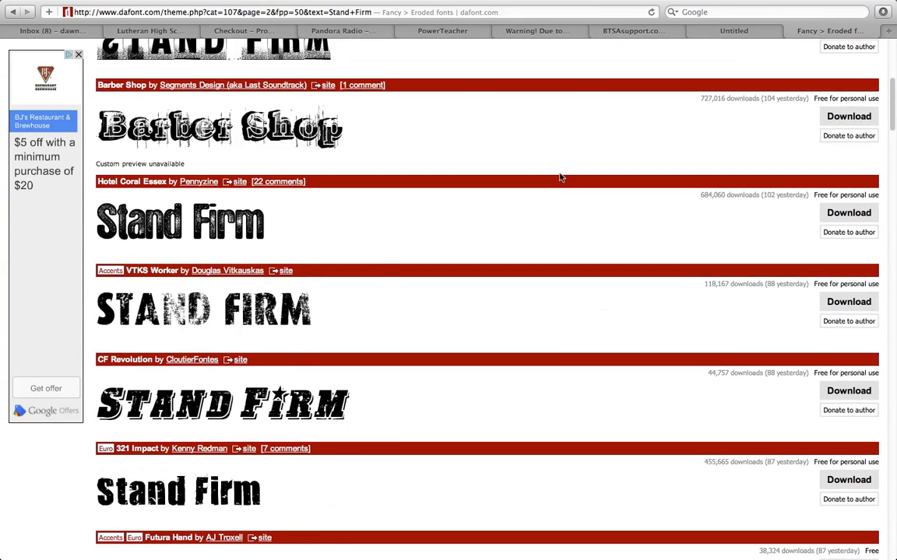
pyautogui.moveTo(139, 340); pyautogui.dragTo(80, 343)
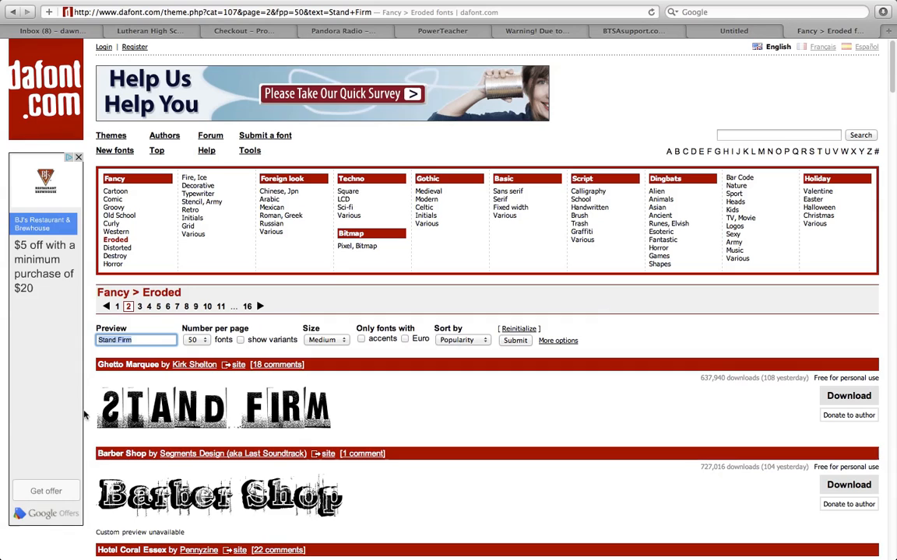
pyautogui.click(207, 342)
pyautogui.click(204, 341)
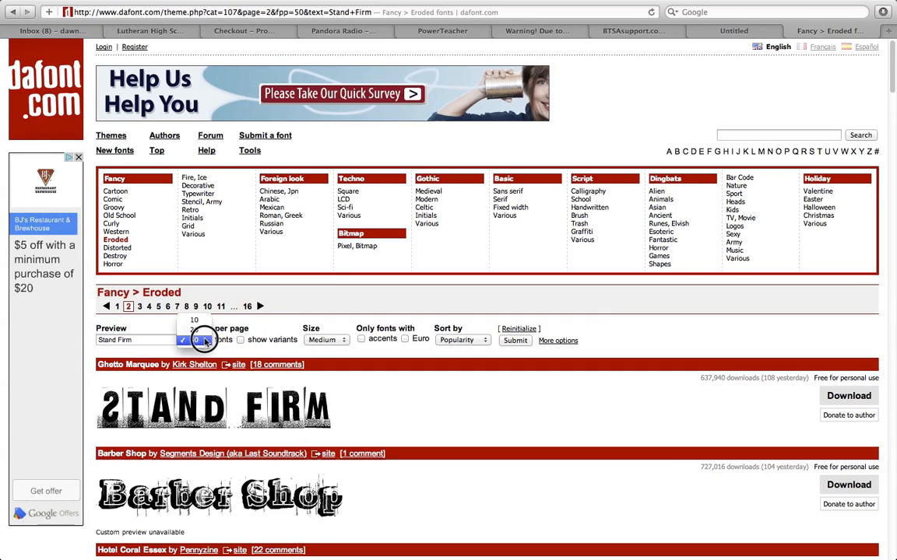
pyautogui.click(516, 341)
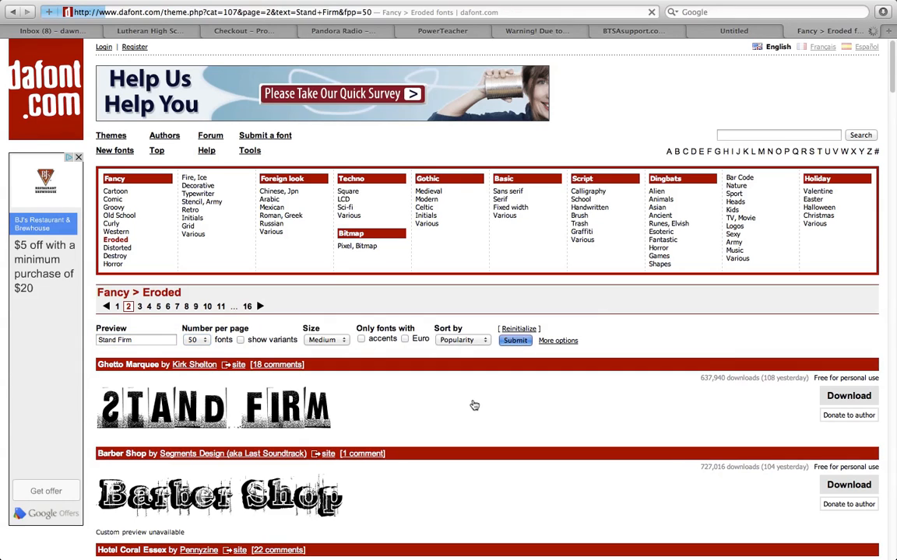
# Step: Examine the "Stand Firm" previews among the Eroded fonts to compare grungy typefaces suited to the shirt
pyautogui.scroll(-15, 477, 406)
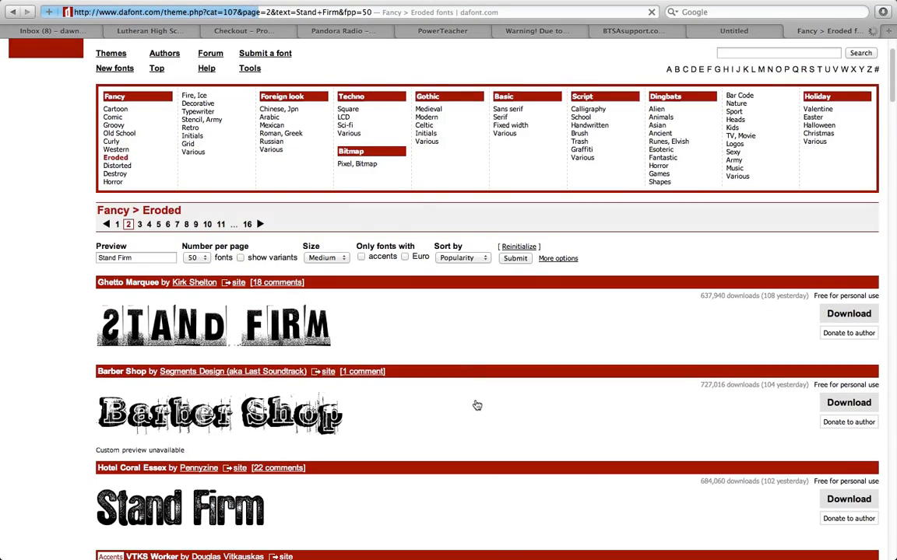
pyautogui.scroll(-4, 477, 403)
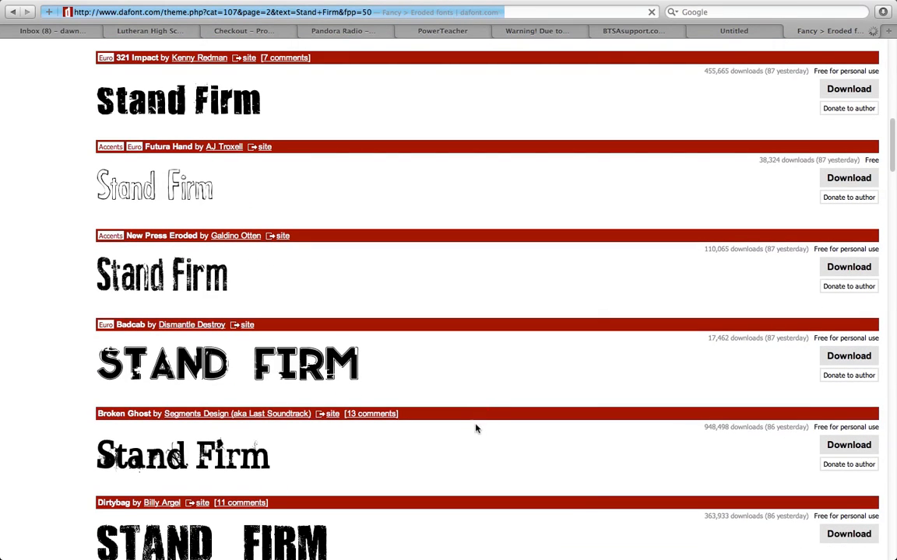
pyautogui.scroll(-6, 477, 423)
pyautogui.scroll(-3, 482, 422)
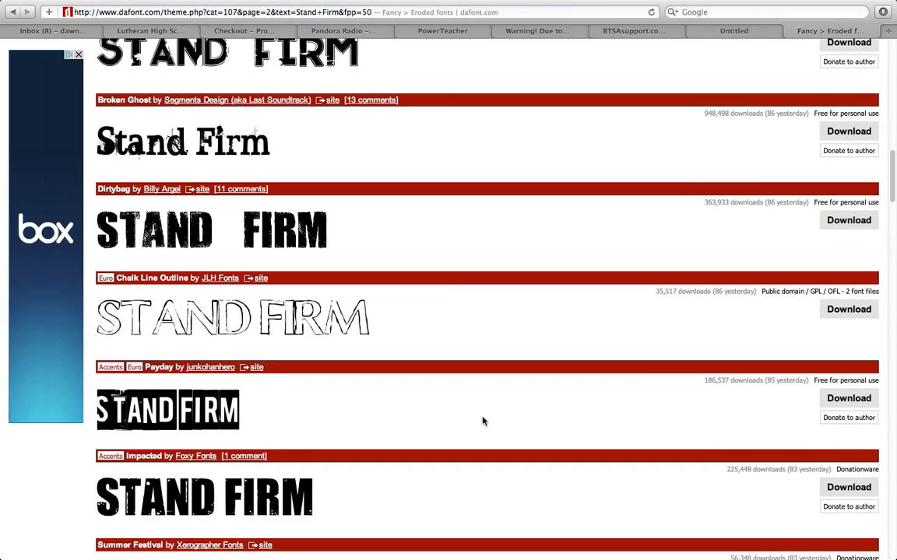
pyautogui.scroll(-1, 486, 423)
pyautogui.scroll(-7, 487, 424)
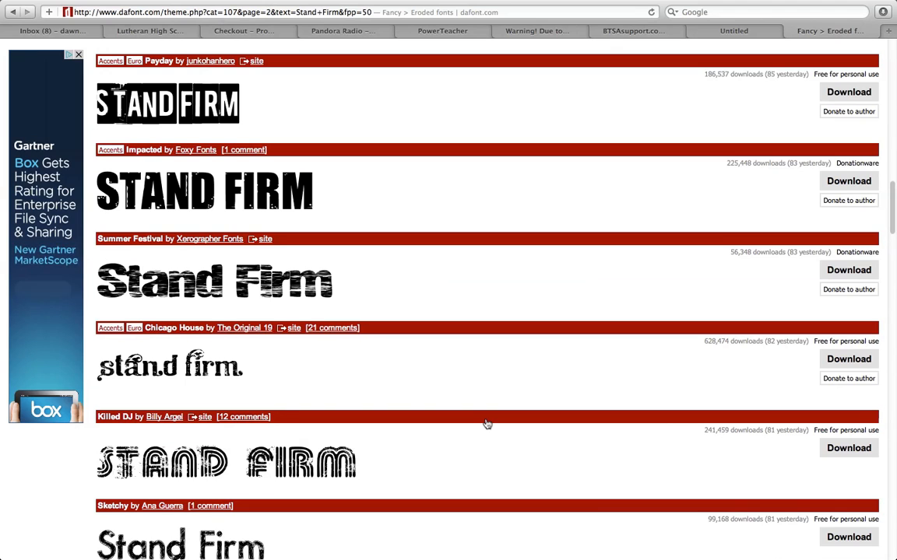
pyautogui.scroll(-3, 485, 422)
pyautogui.scroll(14, 491, 423)
pyautogui.scroll(15, 493, 423)
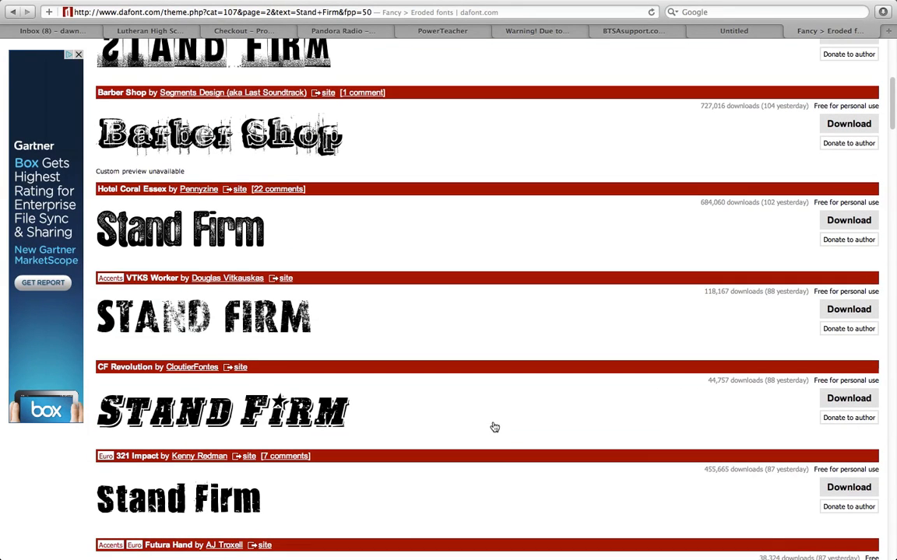
pyautogui.scroll(3, 494, 428)
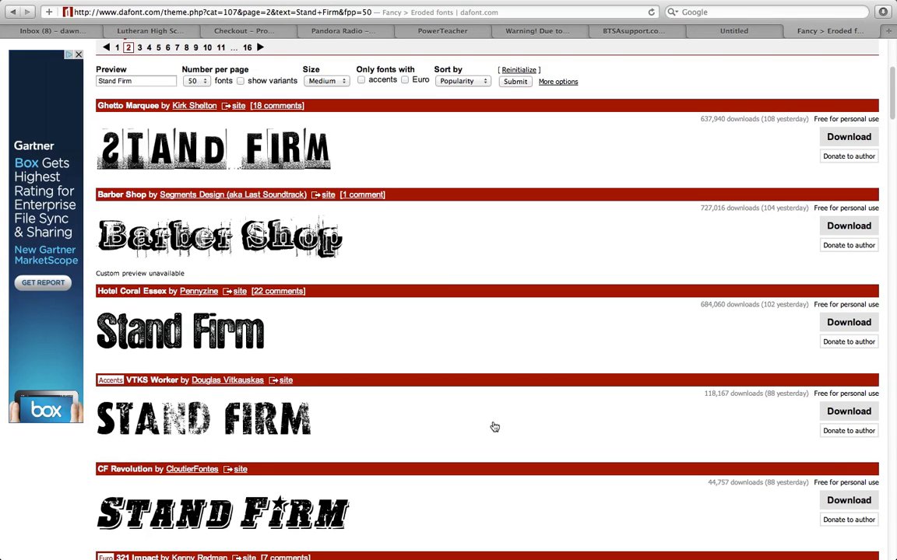
pyautogui.scroll(-2, 494, 427)
pyautogui.scroll(-3, 495, 424)
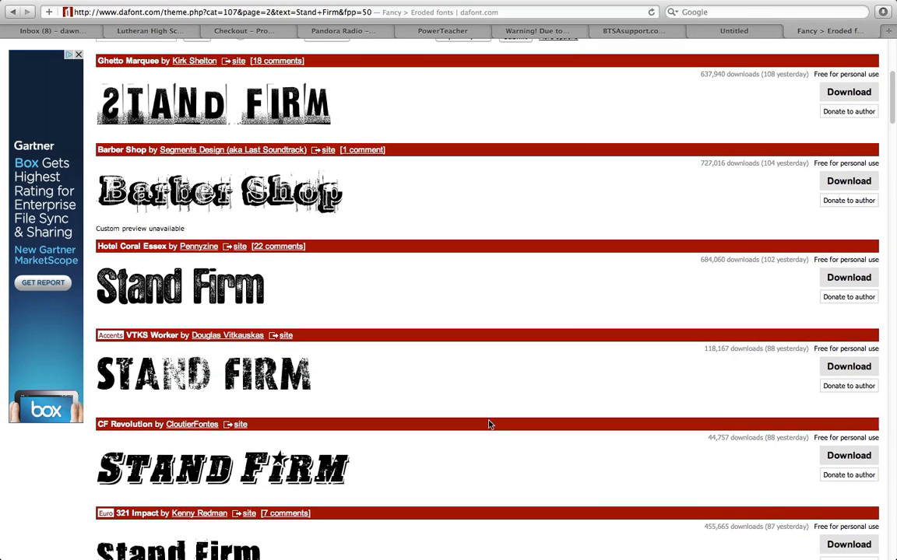
pyautogui.scroll(-6, 337, 492)
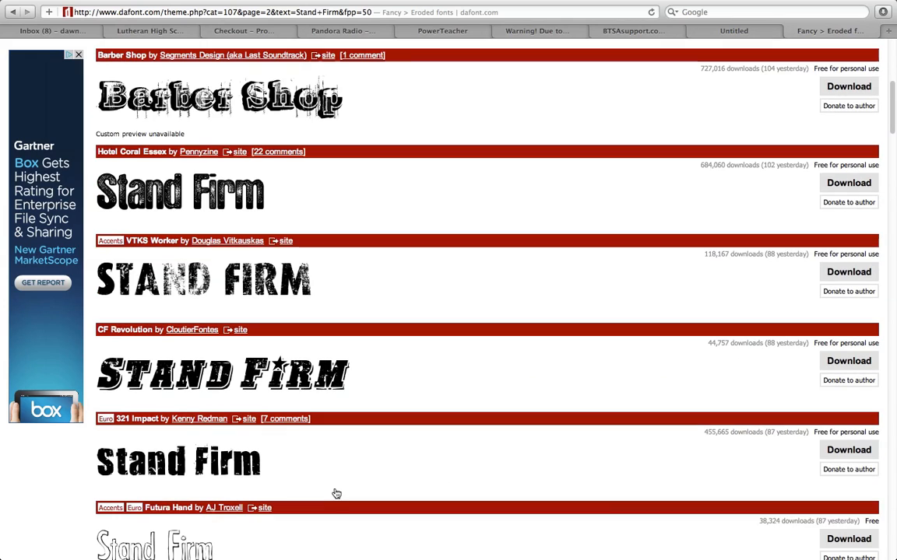
pyautogui.scroll(20, 361, 474)
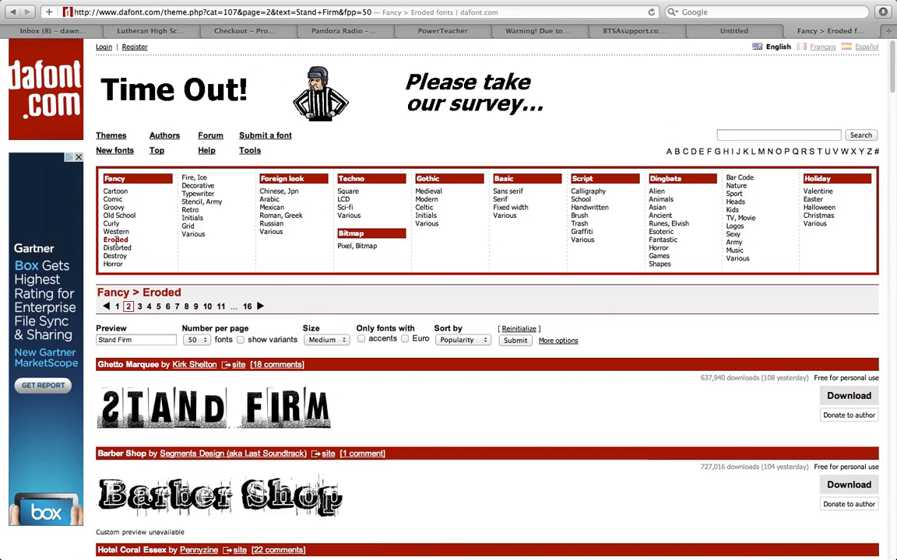
pyautogui.scroll(-10, 440, 557)
pyautogui.scroll(-20, 440, 557)
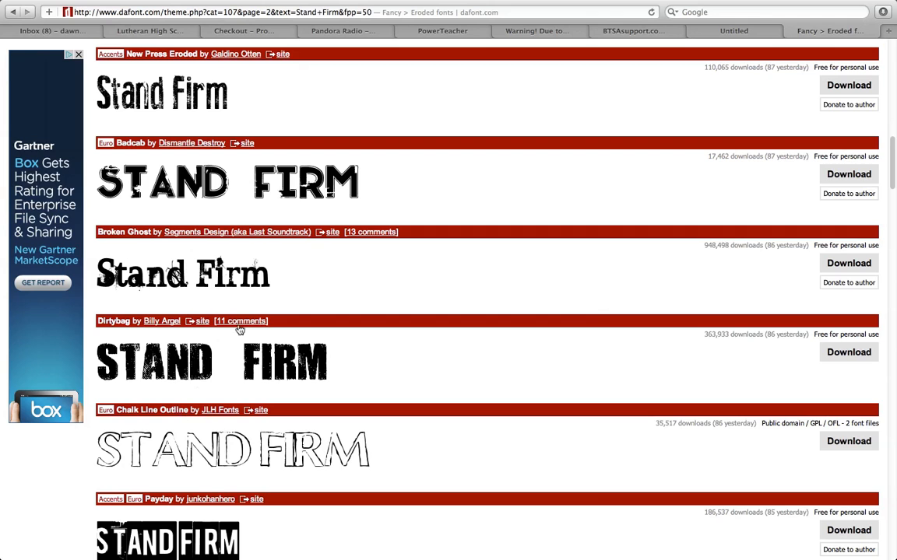
# Step: Switch back to Illustrator, set the "Stand Firm" text in the AbandoN font and scale it up to about 21.75 pt
pyautogui.hotkey('ctrl', 'Left')
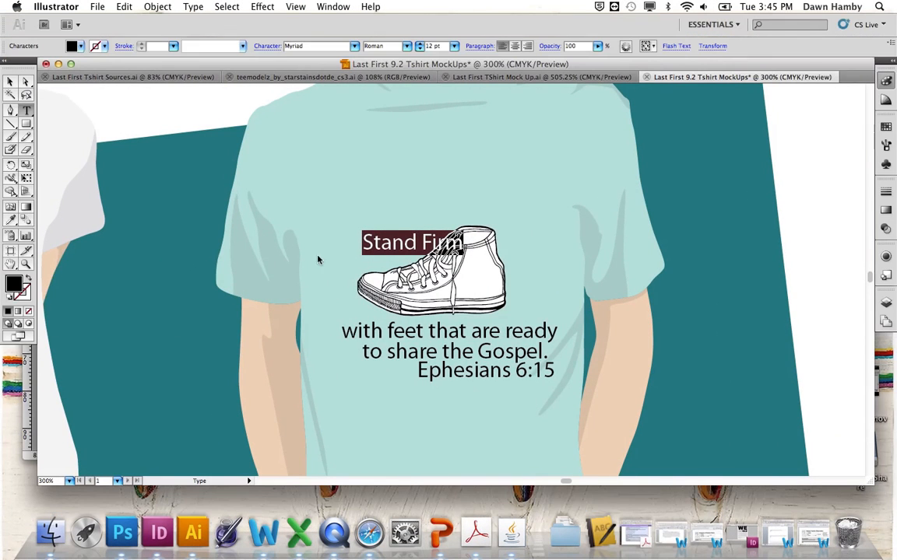
pyautogui.click(355, 46)
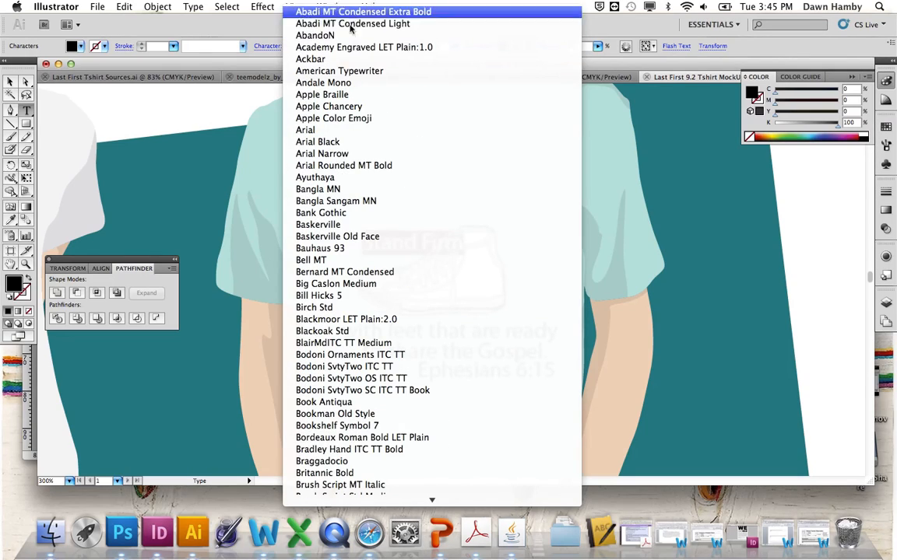
pyautogui.click(335, 35)
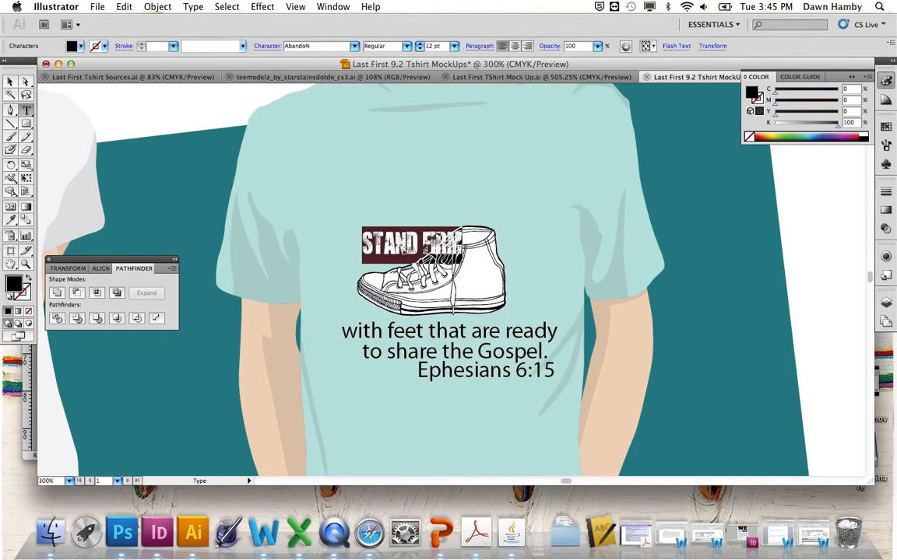
pyautogui.click(406, 245)
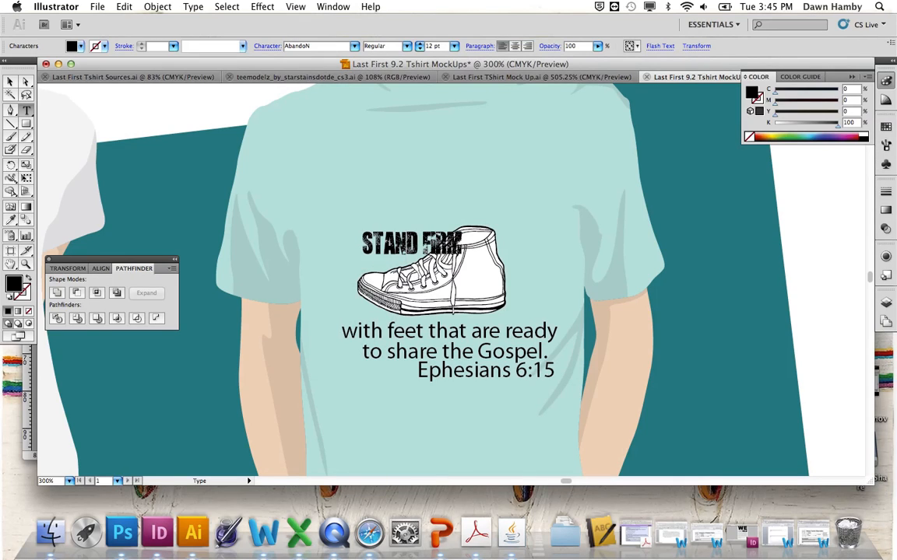
pyautogui.click(10, 81)
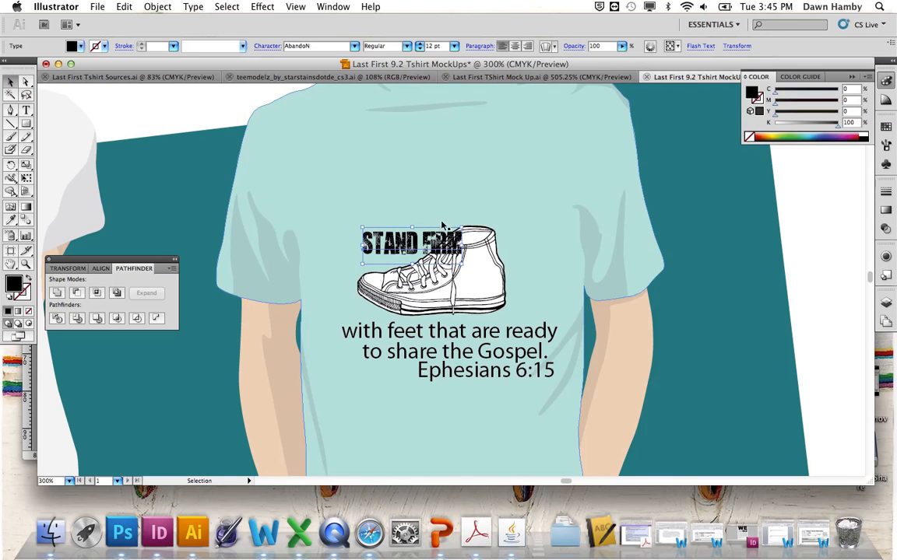
pyautogui.moveTo(463, 228); pyautogui.dragTo(559, 197)
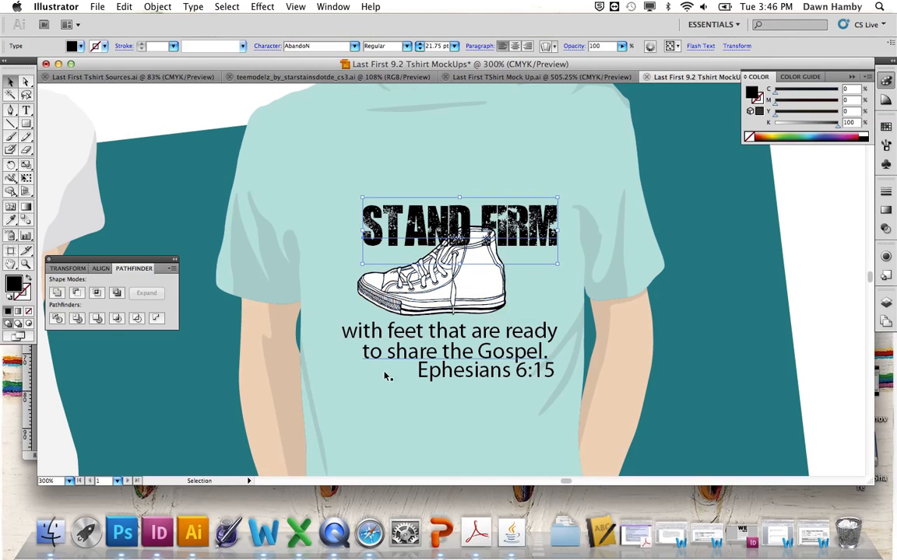
# Step: Look at the whole finished sample in Last First TShirt Mock Up.ai, then return to the 9.2 mock-up document
pyautogui.click(535, 76)
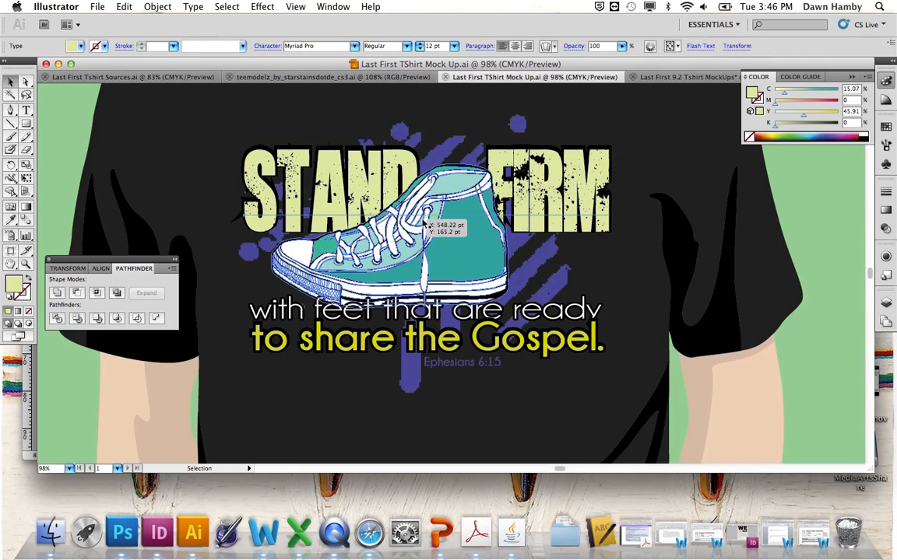
pyautogui.press('super+0')
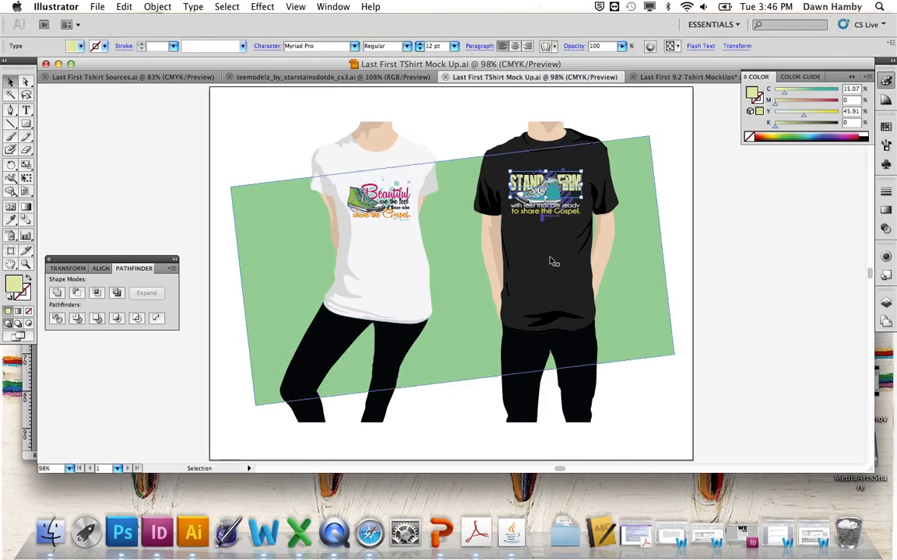
pyautogui.click(685, 77)
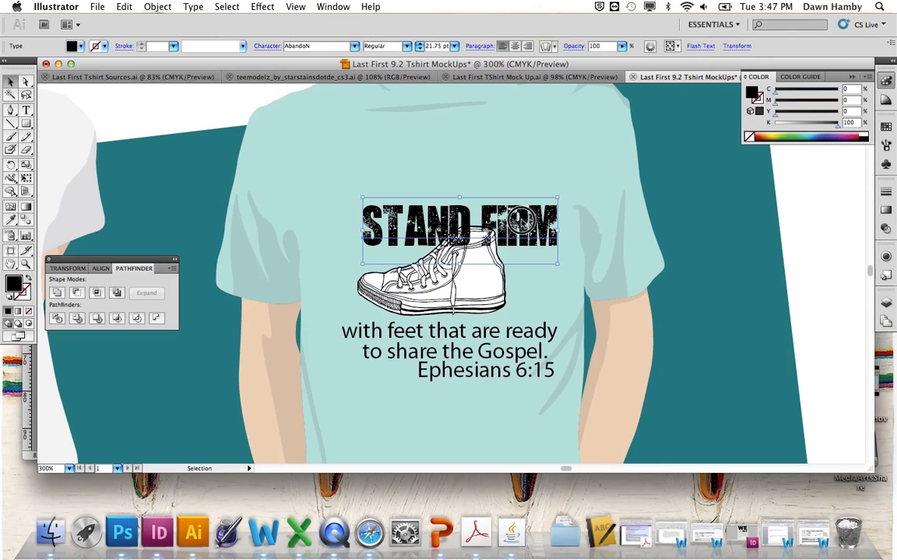
# Step: Enlarge "Stand Firm" to about 23.61 pt and reposition it so it overlaps the top of the sneaker
pyautogui.moveTo(521, 221); pyautogui.dragTo(506, 221)
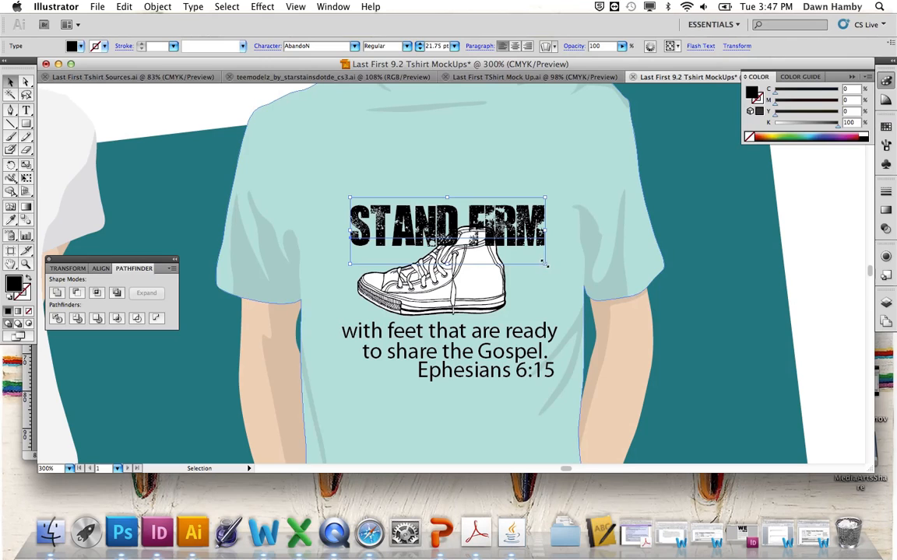
pyautogui.moveTo(544, 265); pyautogui.dragTo(561, 271)
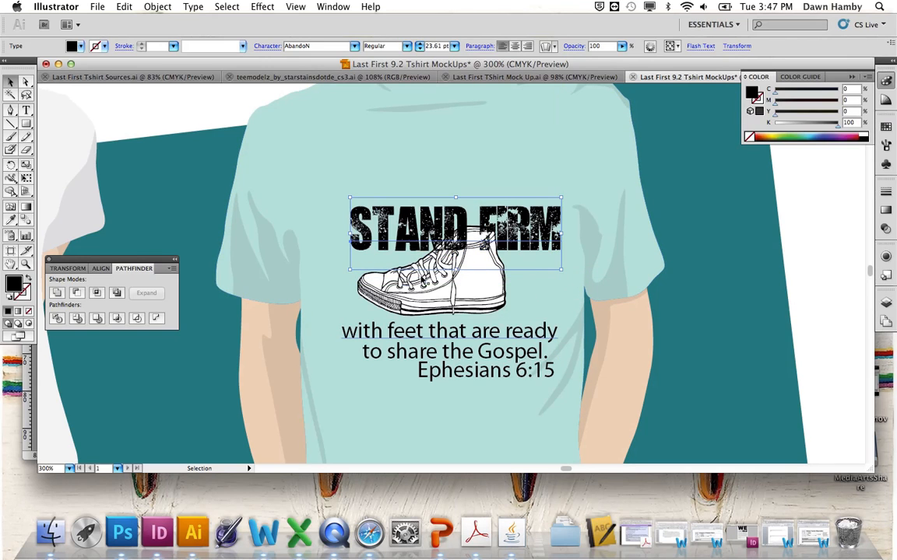
pyautogui.moveTo(449, 235); pyautogui.dragTo(446, 242)
# Step: Examine the black shirt's print up close in the finished sample mock-up, including how the sneaker, text and splatter are layered
pyautogui.click(481, 77)
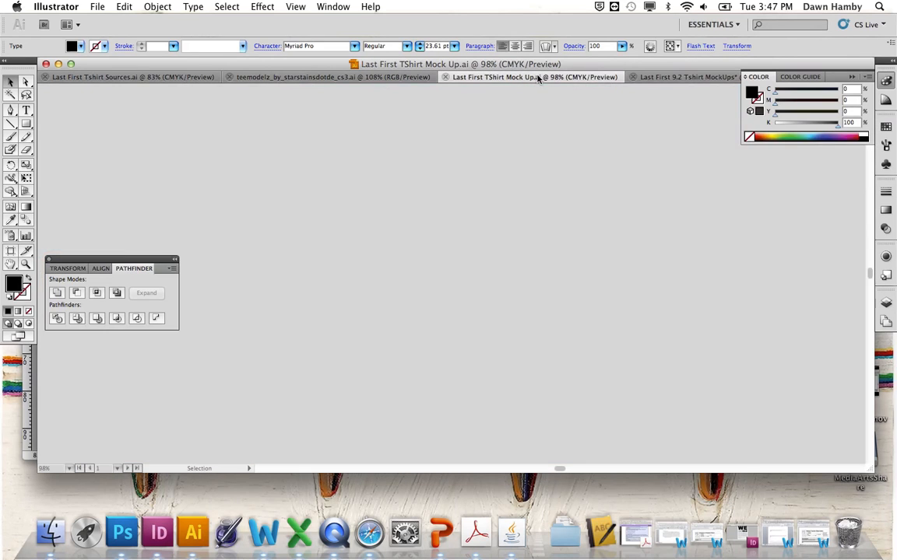
pyautogui.press('z')
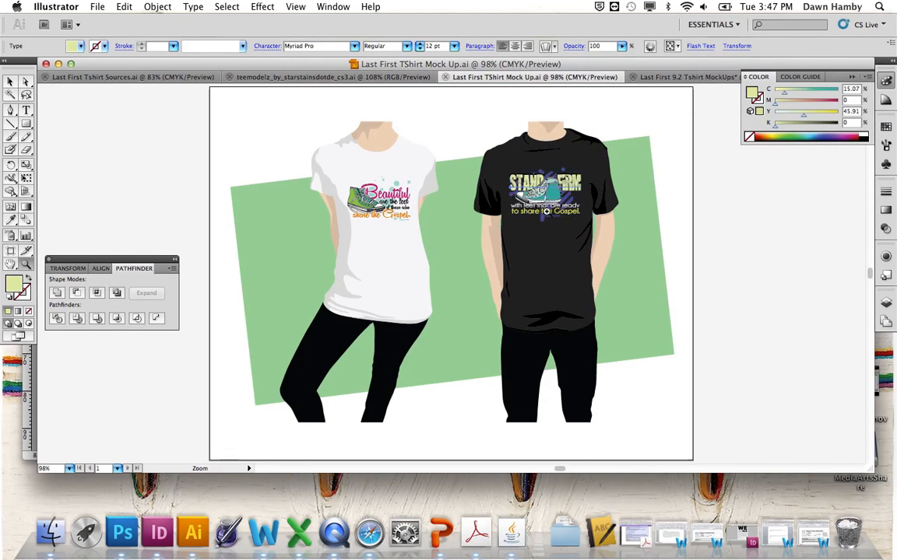
pyautogui.click(548, 218)
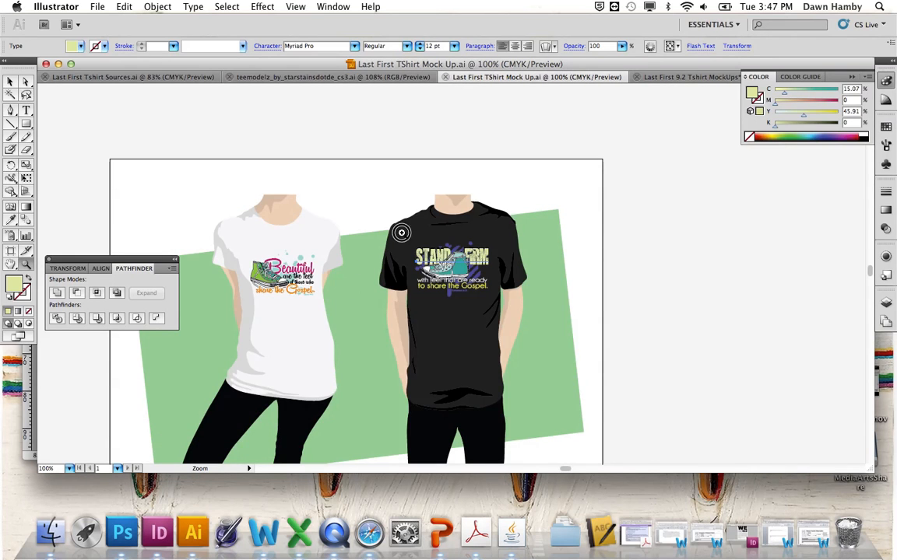
pyautogui.moveTo(401, 234); pyautogui.dragTo(504, 306)
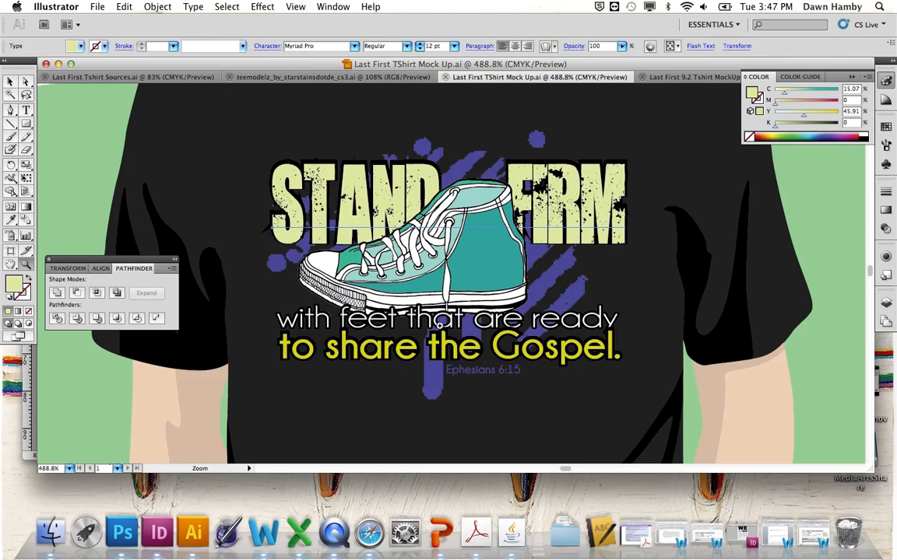
pyautogui.click(685, 77)
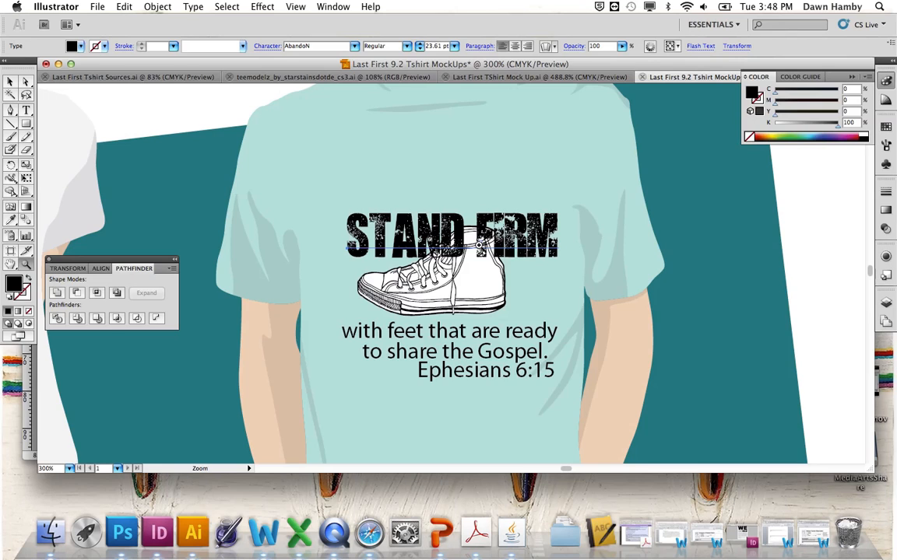
# Step: Copy the first Background Texture splatter from the sources document into the 9.2 mock-up
pyautogui.click(112, 78)
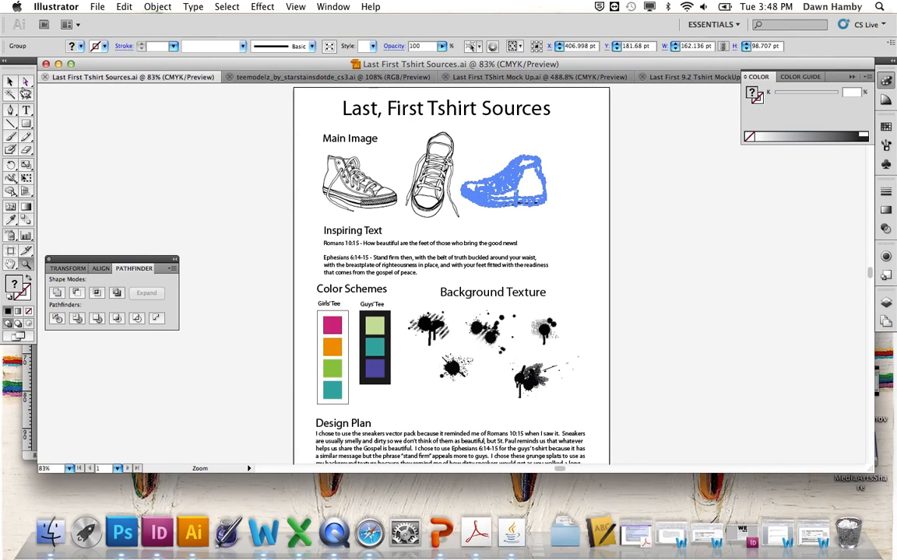
pyautogui.click(10, 82)
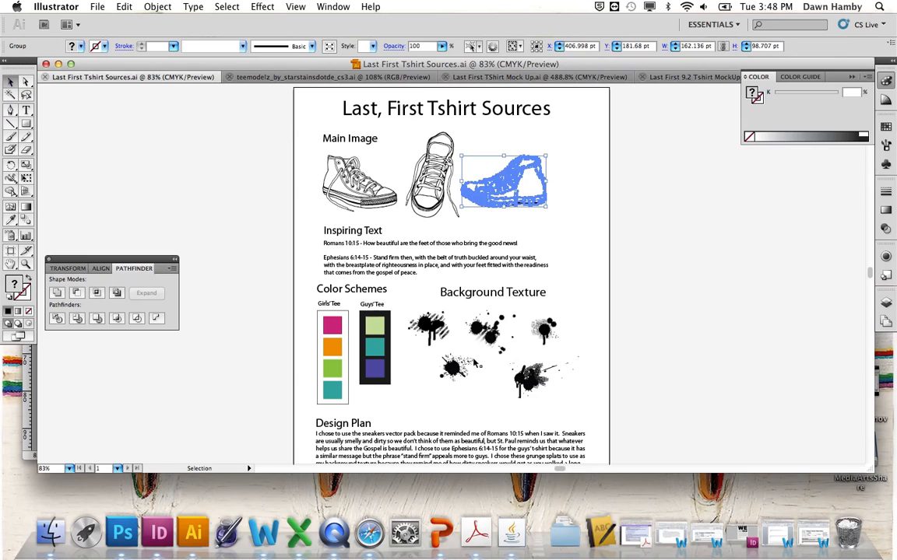
pyautogui.moveTo(364, 276); pyautogui.dragTo(423, 328)
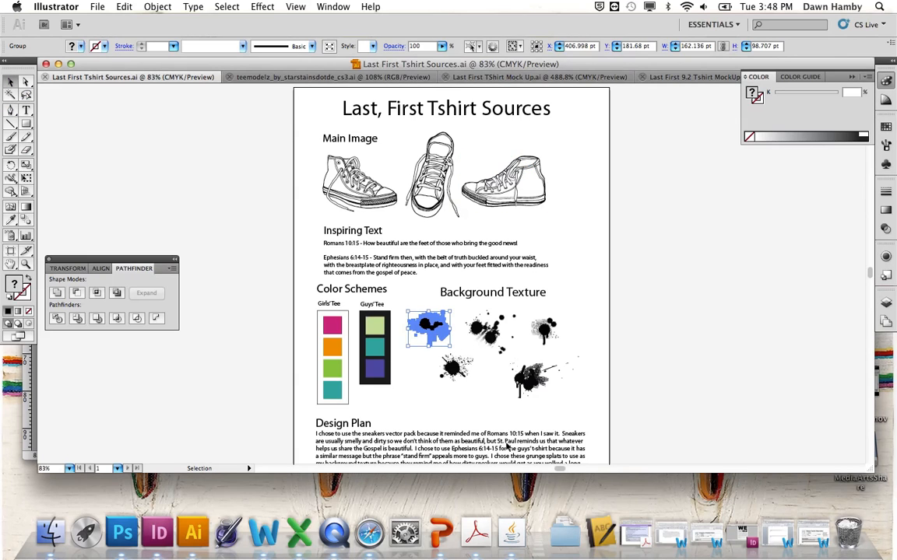
pyautogui.press('super+c')
pyautogui.click(697, 78)
pyautogui.press('super+v')
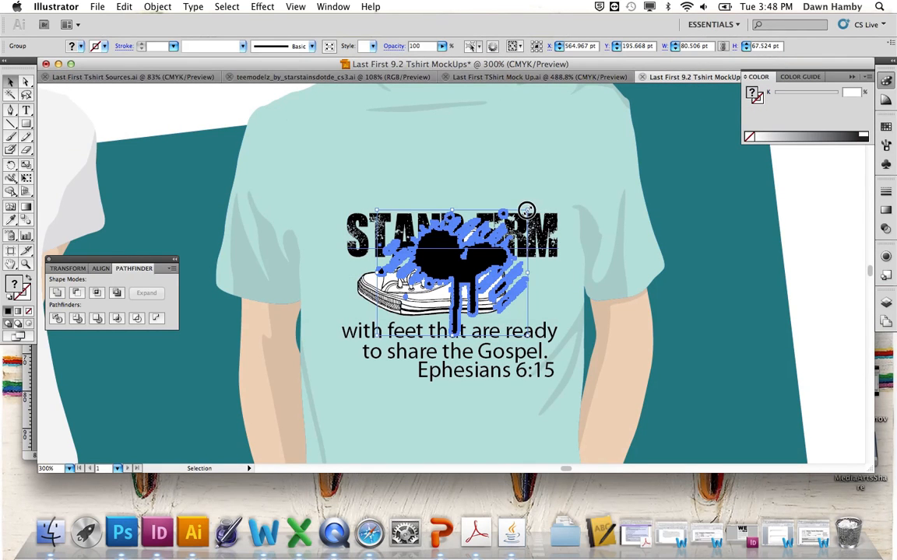
# Step: Enlarge the splatter to about 128 by 107 pt and position it over the sneaker and text on the teal shirt
pyautogui.moveTo(527, 210)
pyautogui.mouseDown()
pyautogui.moveTo(578, 192)
pyautogui.moveTo(632, 146)
pyautogui.moveTo(602, 146)
pyautogui.mouseUp()
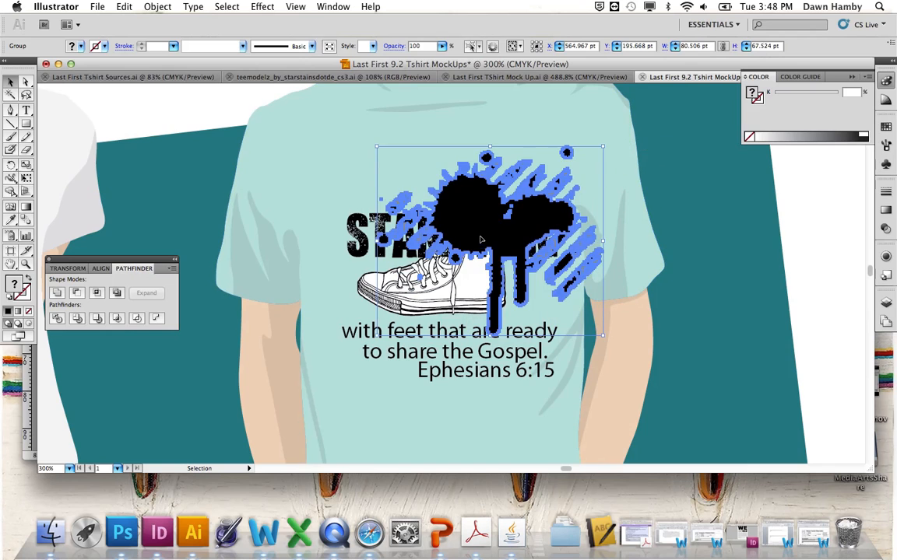
pyautogui.moveTo(462, 239); pyautogui.dragTo(420, 287)
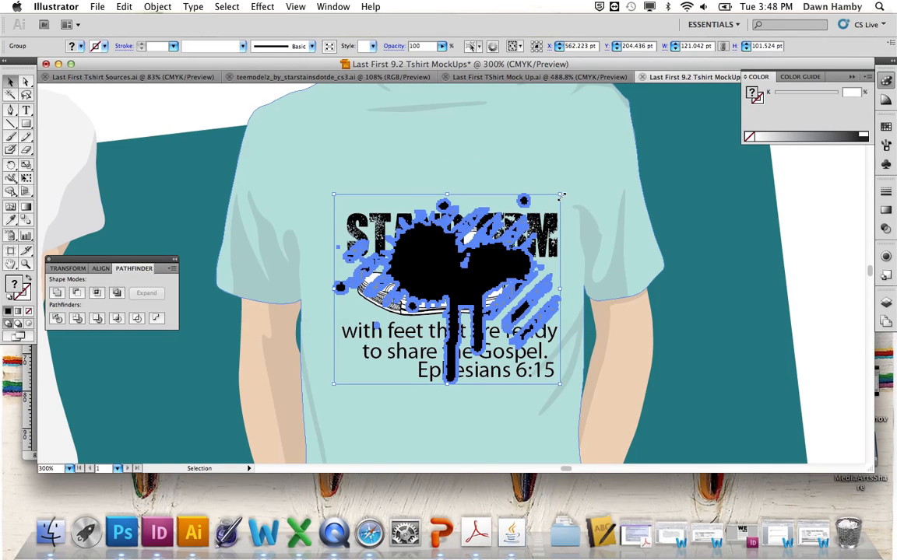
pyautogui.moveTo(560, 196); pyautogui.dragTo(574, 185)
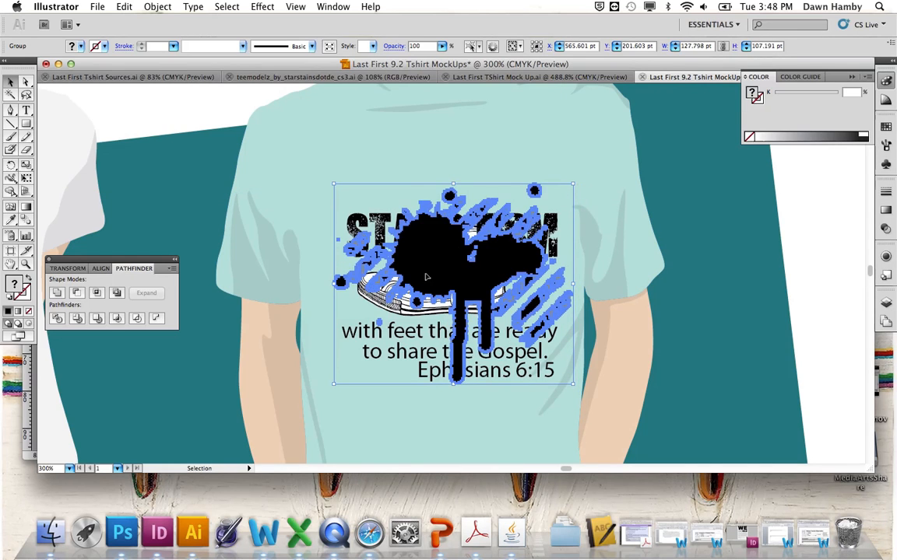
pyautogui.moveTo(425, 277); pyautogui.dragTo(418, 278)
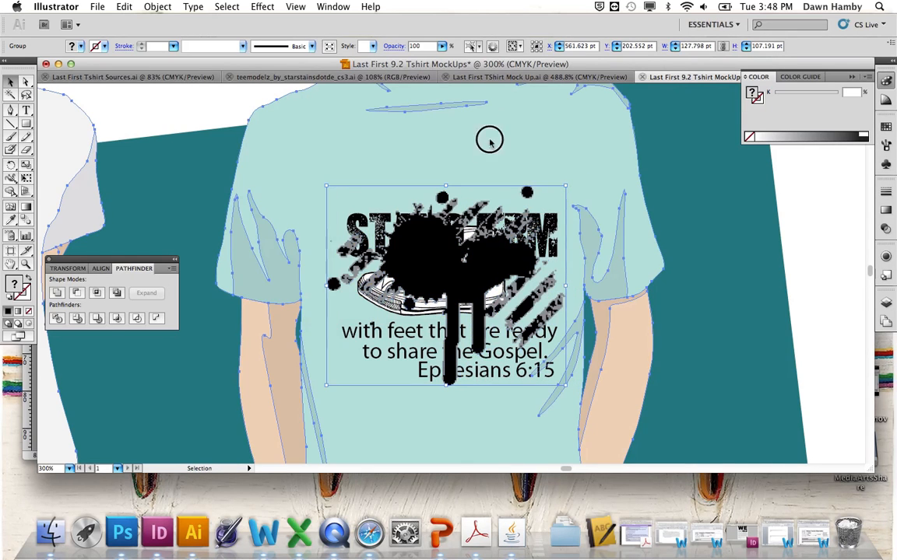
# Step: Fill the splatter with the dark green swatch C 85, M 10, Y 100, K 10
pyautogui.click(490, 140)
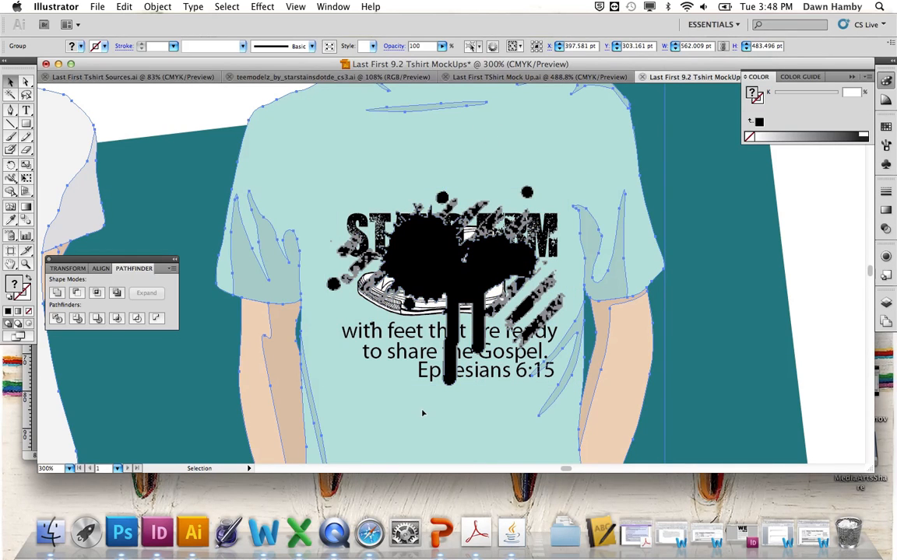
pyautogui.click(424, 255)
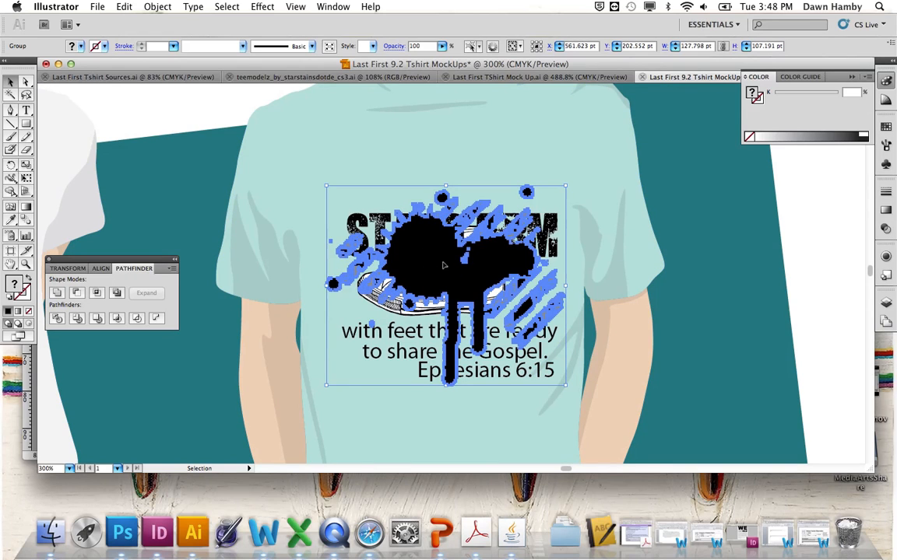
pyautogui.click(82, 47)
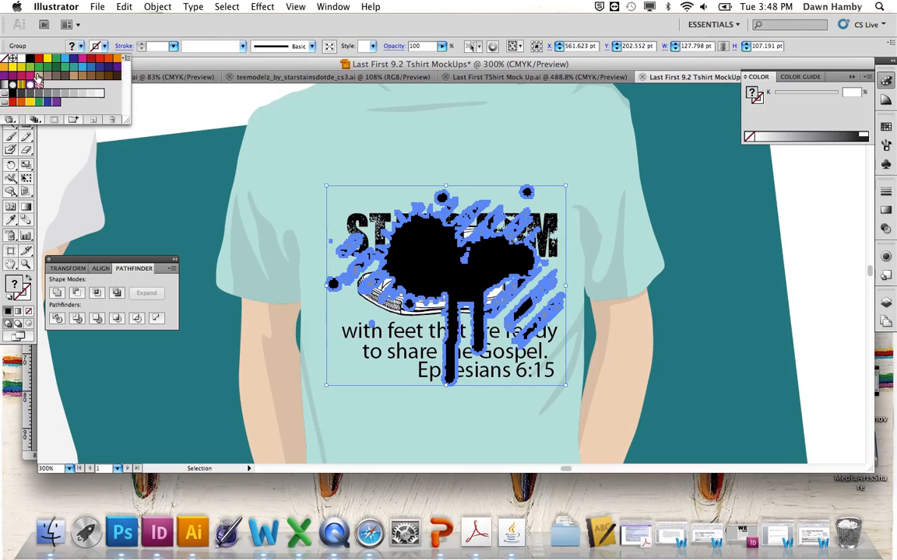
pyautogui.click(38, 67)
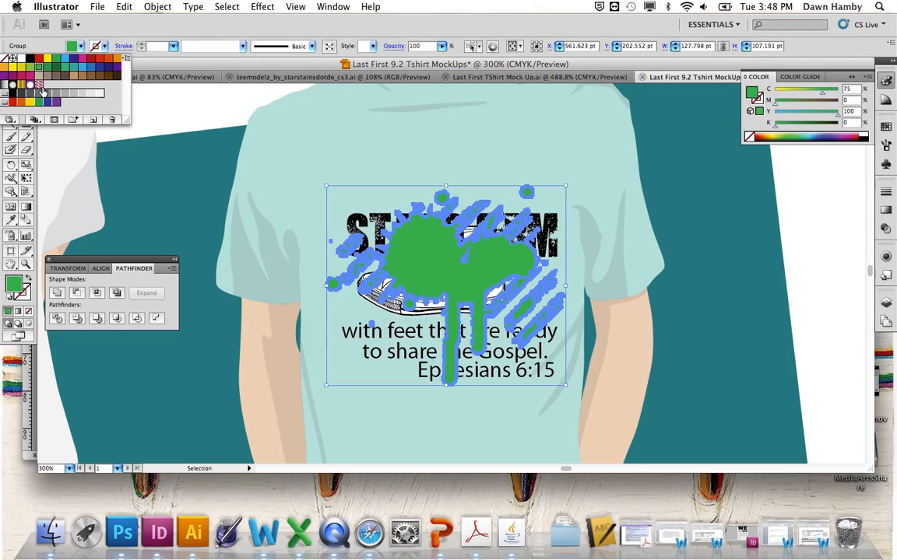
pyautogui.click(48, 68)
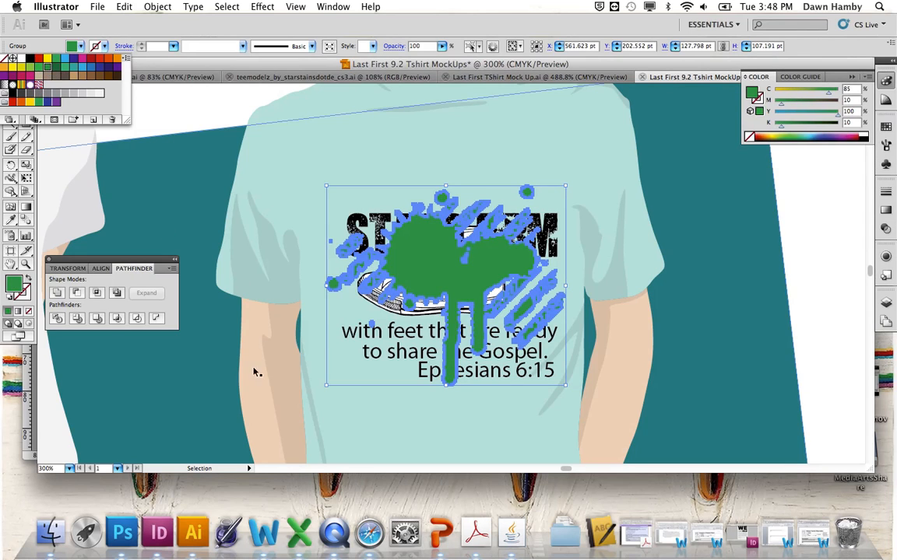
pyautogui.click(384, 424)
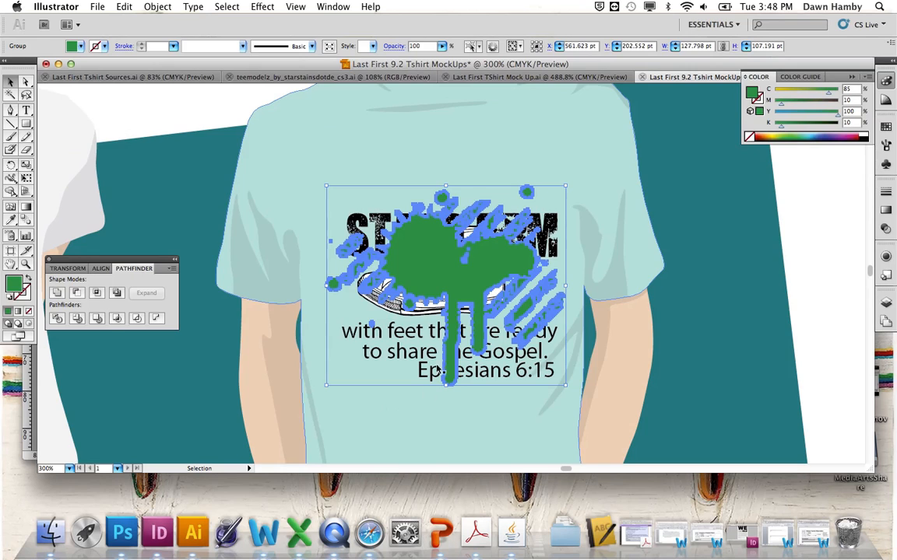
# Step: Send the green splatter backward in the stacking order until it sits behind the text lines and the sneaker
pyautogui.click(466, 176)
pyautogui.click(435, 278)
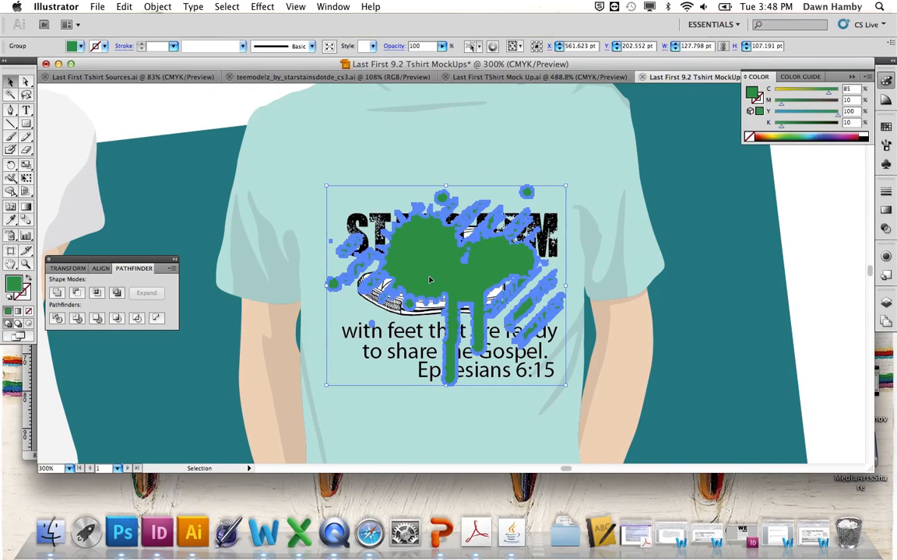
pyautogui.rightClick(429, 280)
pyautogui.moveTo(463, 379)
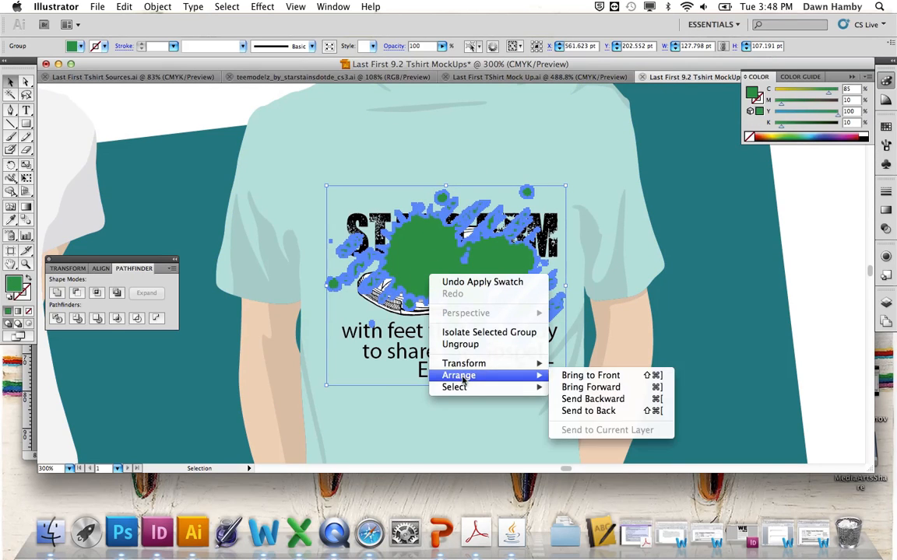
pyautogui.click(581, 398)
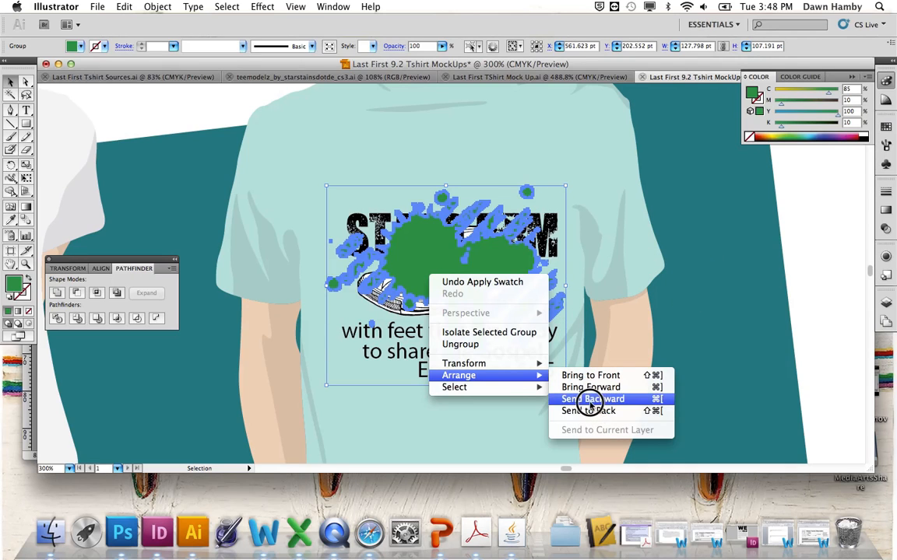
pyautogui.click(594, 400)
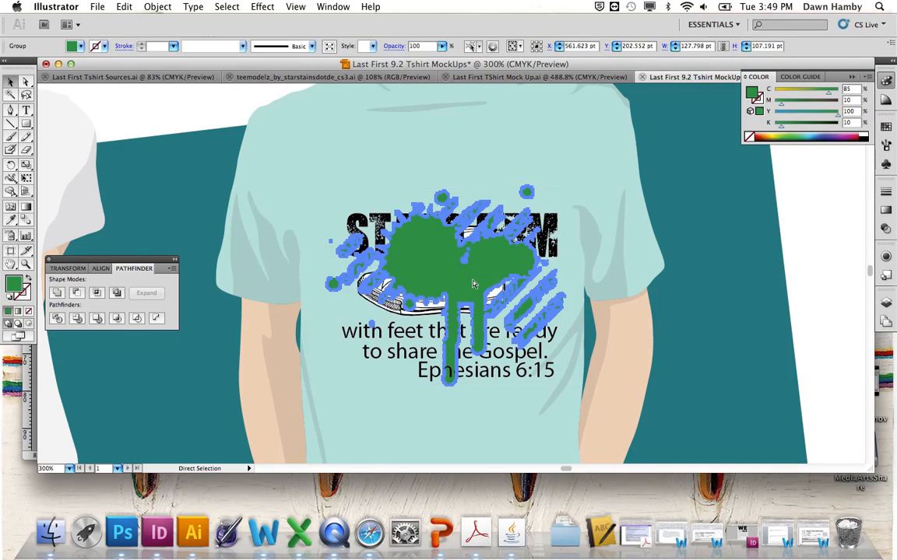
pyautogui.press('super+[')
pyautogui.press('super+[')
pyautogui.press('super+[')
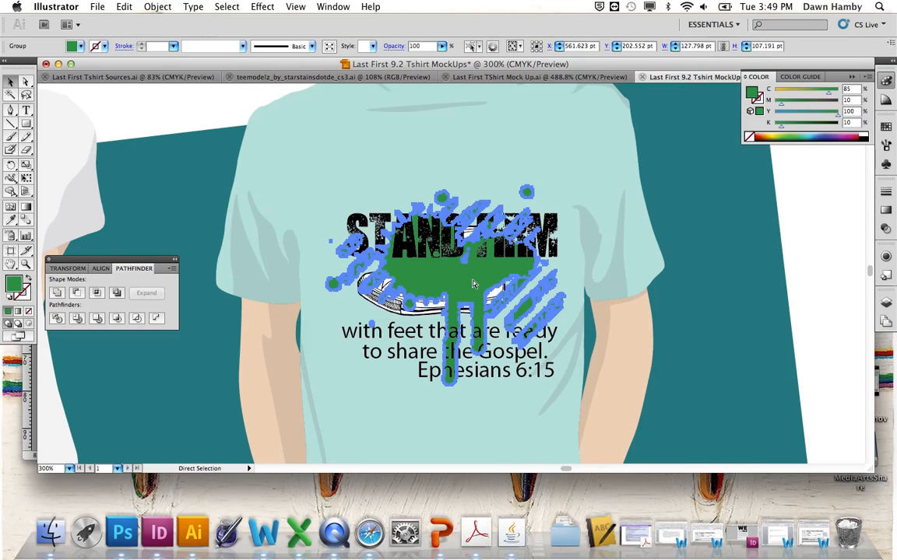
pyautogui.press('super+[')
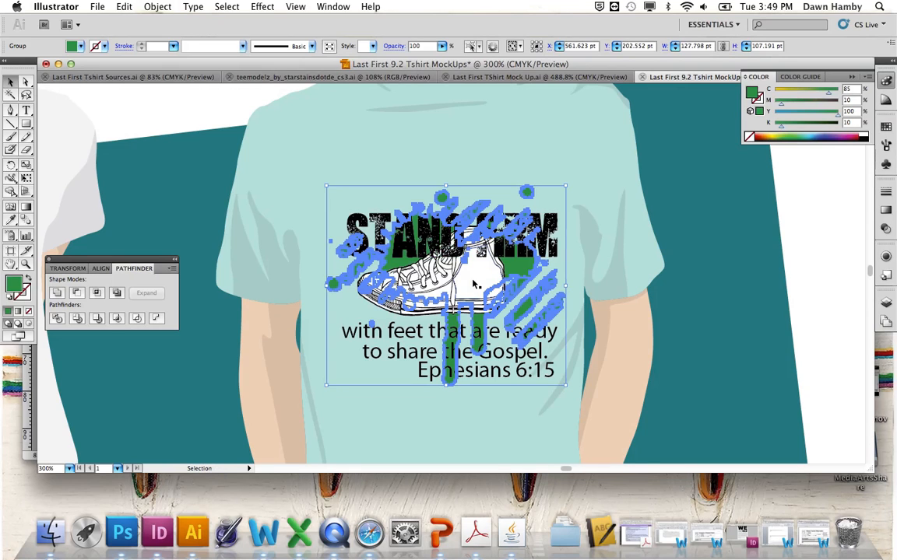
pyautogui.click(456, 413)
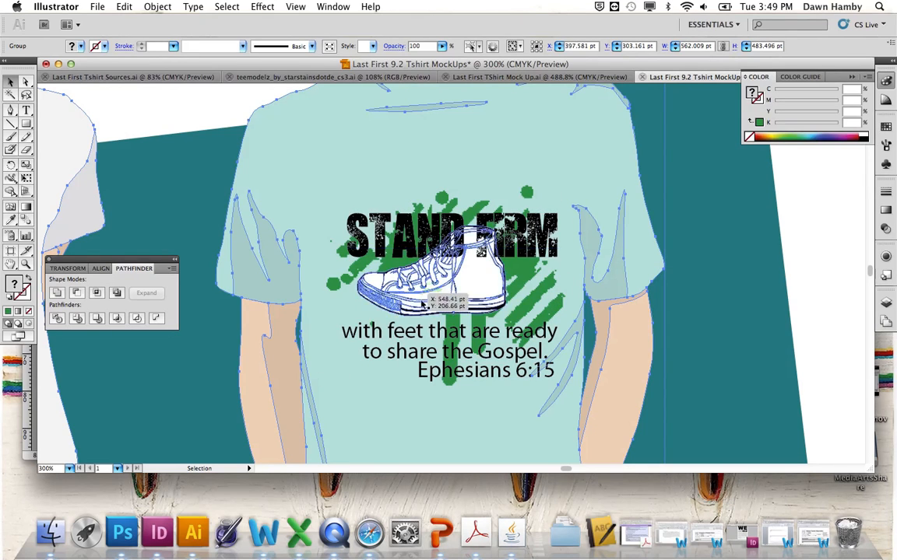
# Step: Try to fill only the sneaker's blank white ankle panel with purple #822778, chosen in the Color Picker
pyautogui.click(26, 83)
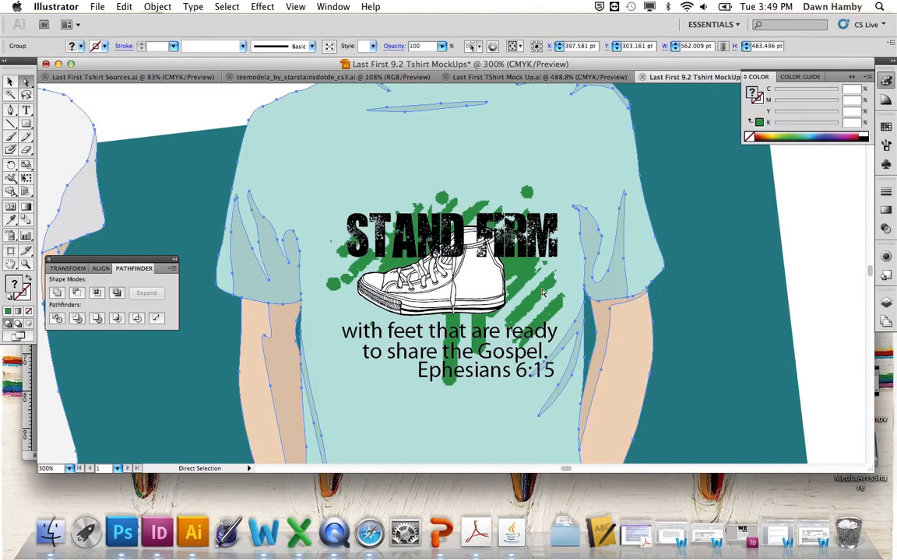
pyautogui.click(483, 285)
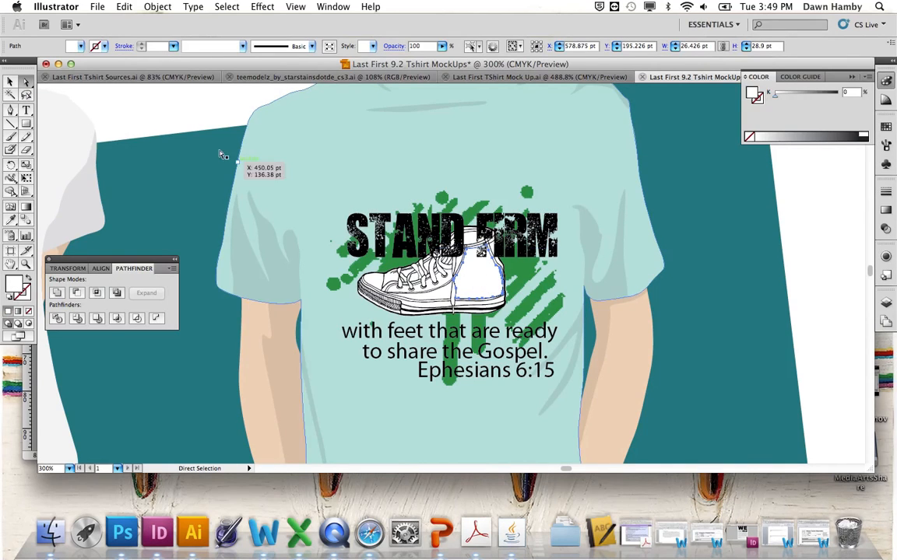
pyautogui.click(82, 47)
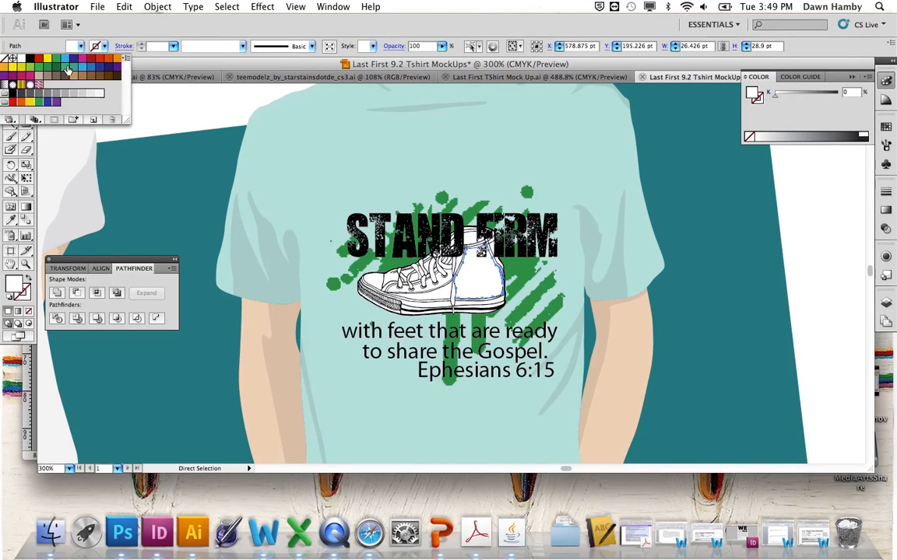
pyautogui.click(800, 80)
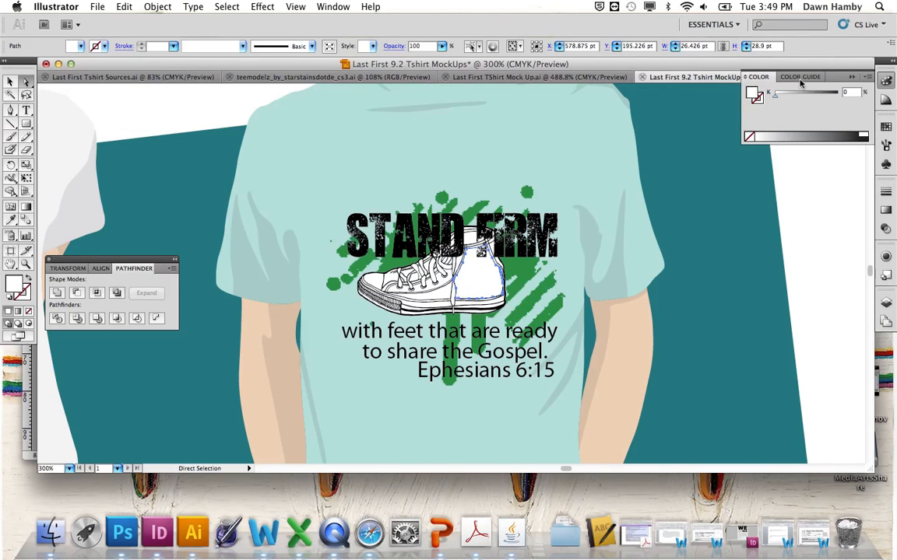
pyautogui.doubleClick(753, 94)
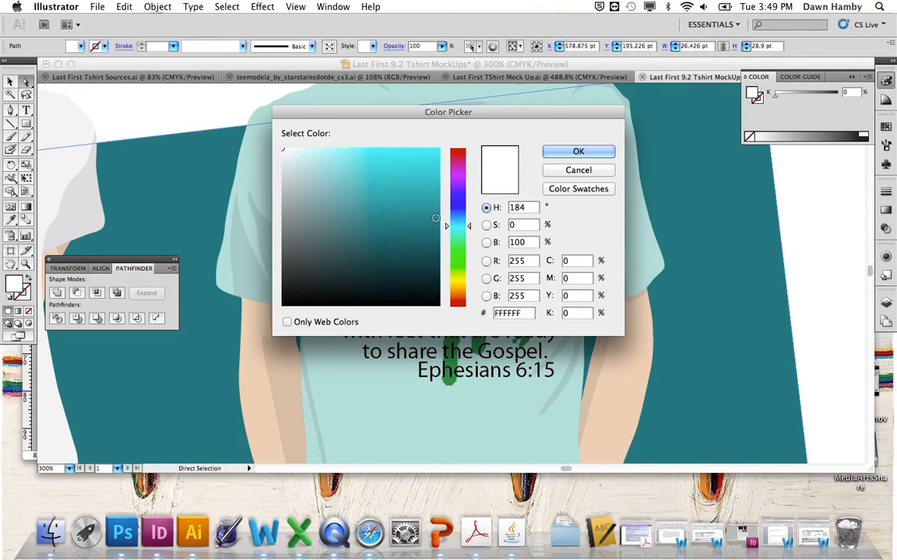
pyautogui.click(457, 175)
pyautogui.moveTo(457, 175); pyautogui.dragTo(457, 172)
pyautogui.click(392, 226)
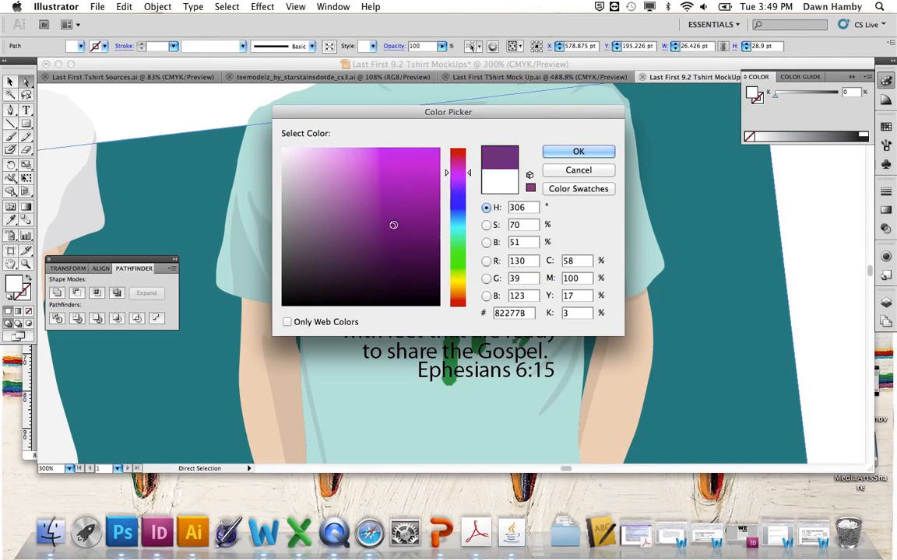
pyautogui.click(578, 151)
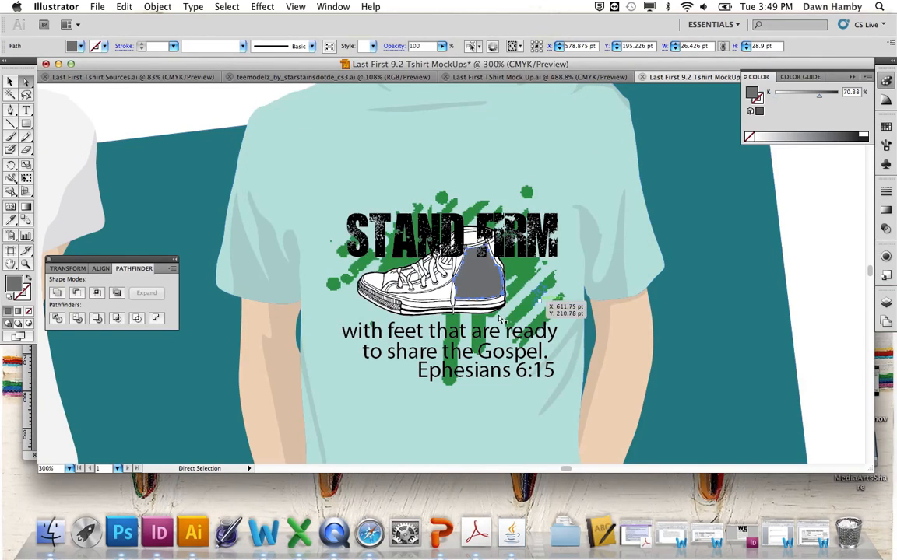
pyautogui.click(582, 180)
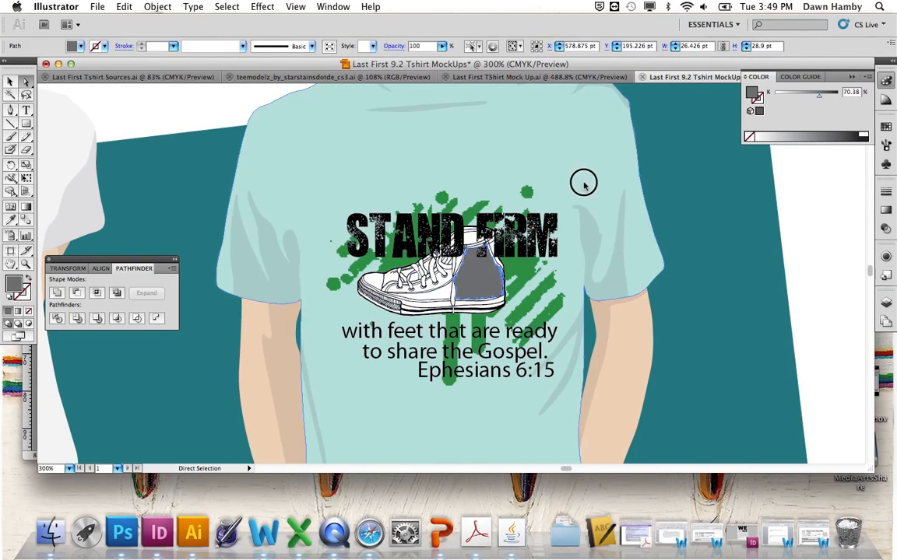